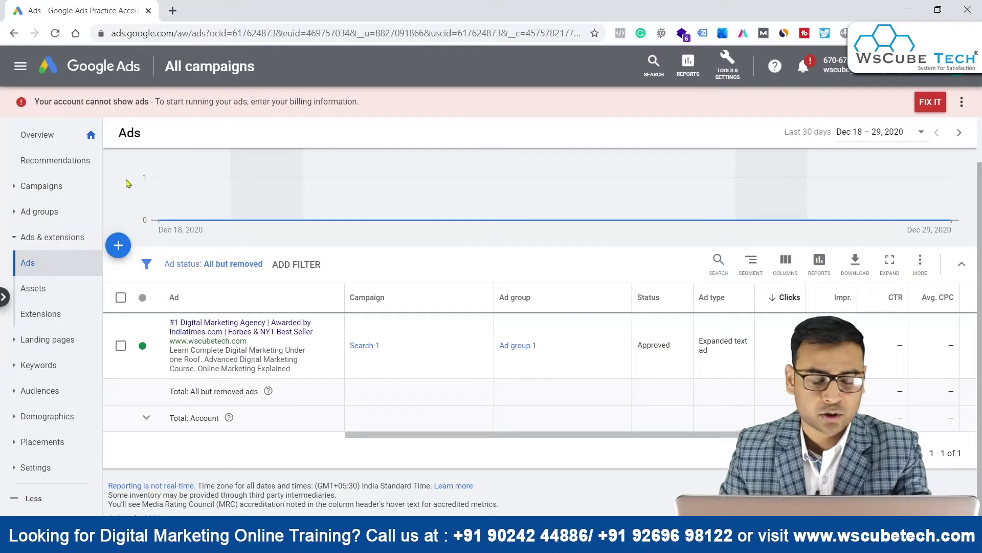
- Open the menu of ad types to create from the Ads page's + button
left_click(119, 245)
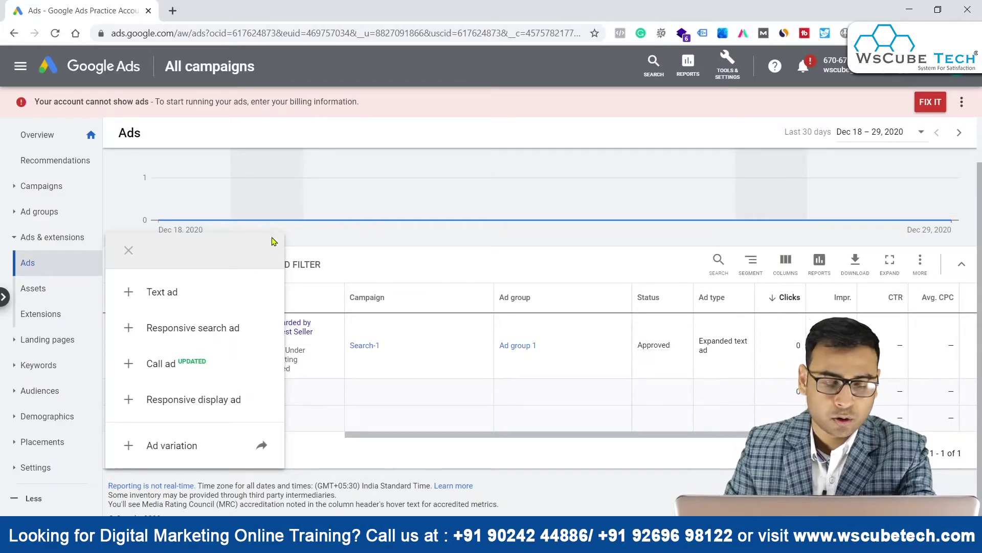
- Start a new text ad for campaign Search-1, Ad group 1
left_click(183, 294)
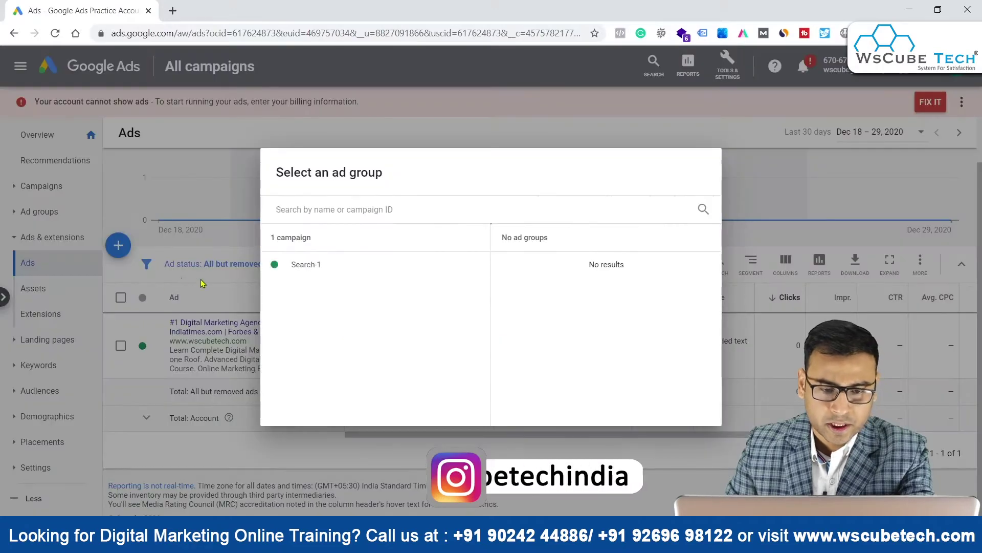
left_click(328, 276)
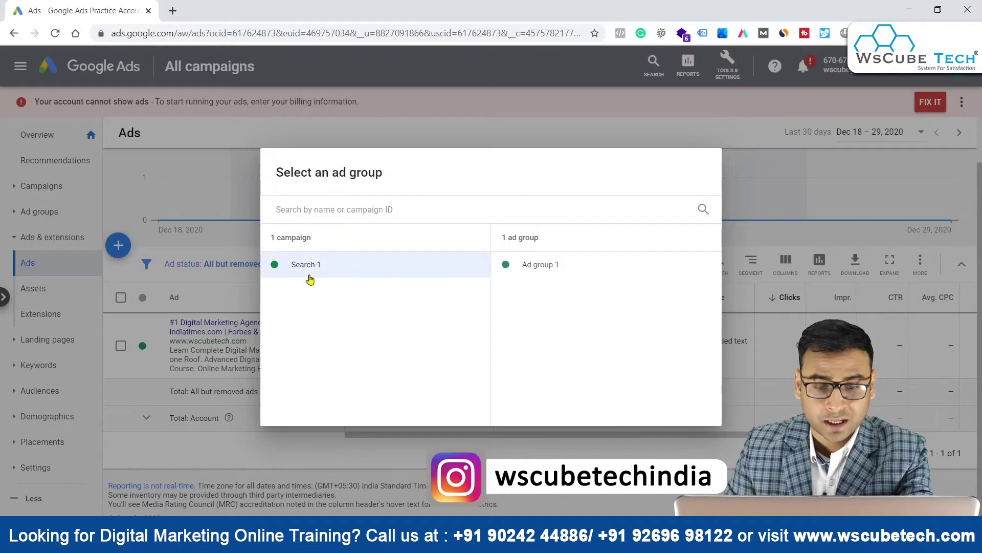
left_click(588, 267)
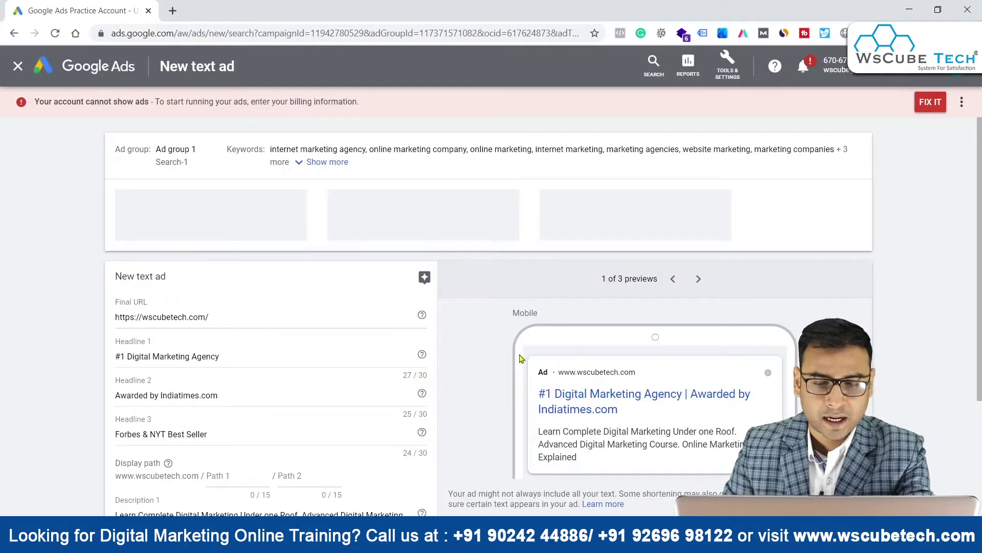
- Clear the prefilled Description 2, Description 1 and Headline 3 text
scroll(457, 349, "down", 3)
left_click(210, 380)
left_click_drag(211, 379, 116, 380)
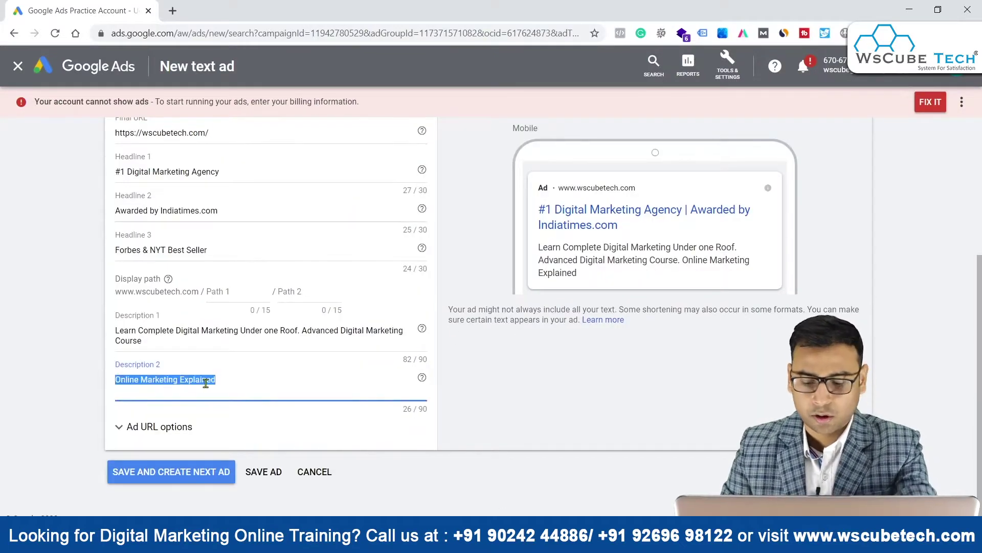
key("BackSpace")
triple_click(145, 328)
key("BackSpace")
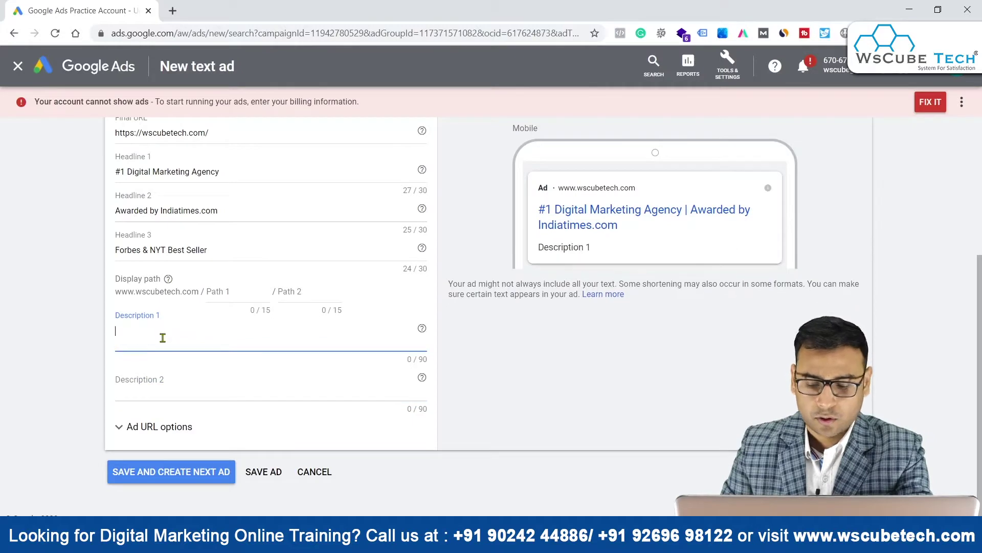
left_click(154, 271)
triple_click(156, 249)
key("BackSpace")
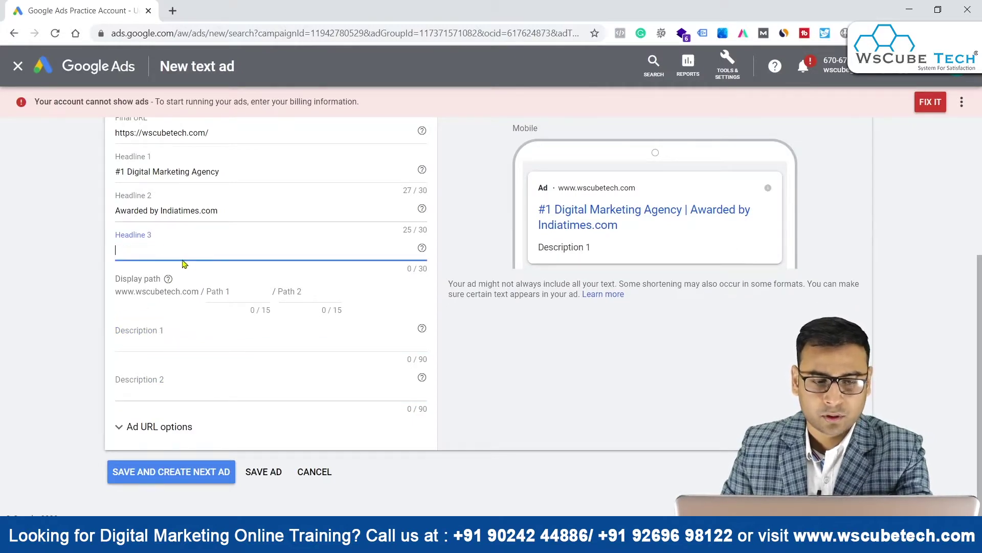
- Clear the prefilled Headline 2, Headline 1 and Final URL
scroll(194, 266, "up", 1)
left_click(175, 290)
triple_click(176, 289)
key("BackSpace")
triple_click(181, 252)
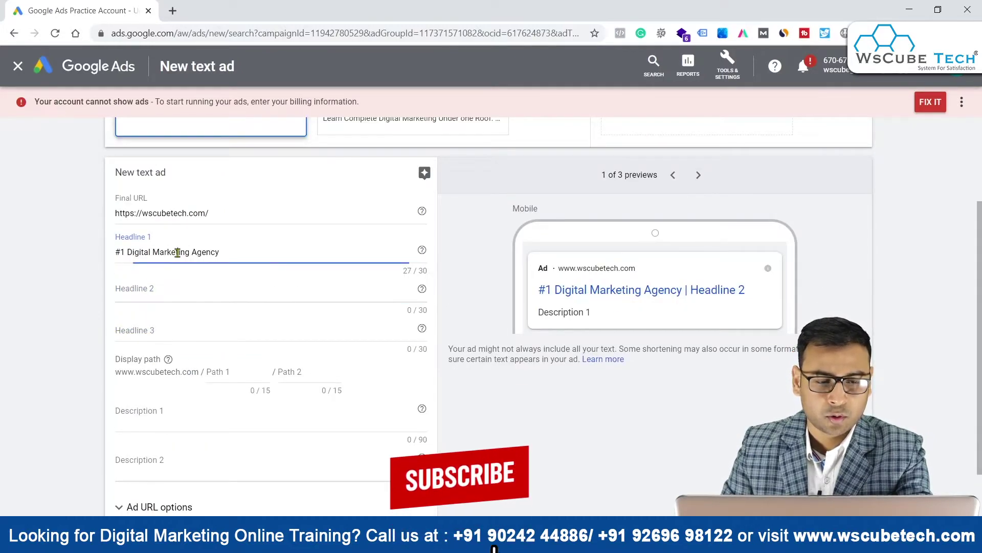
key("BackSpace")
left_click(176, 211)
left_click_drag(226, 214, 82, 218)
key("BackSpace")
scroll(241, 305, "up", 2)
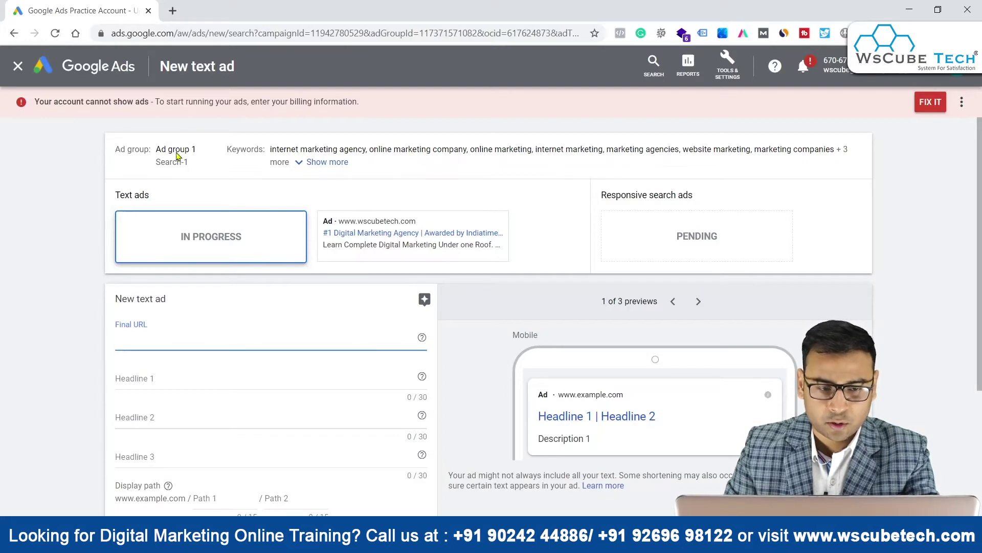
left_click(455, 184)
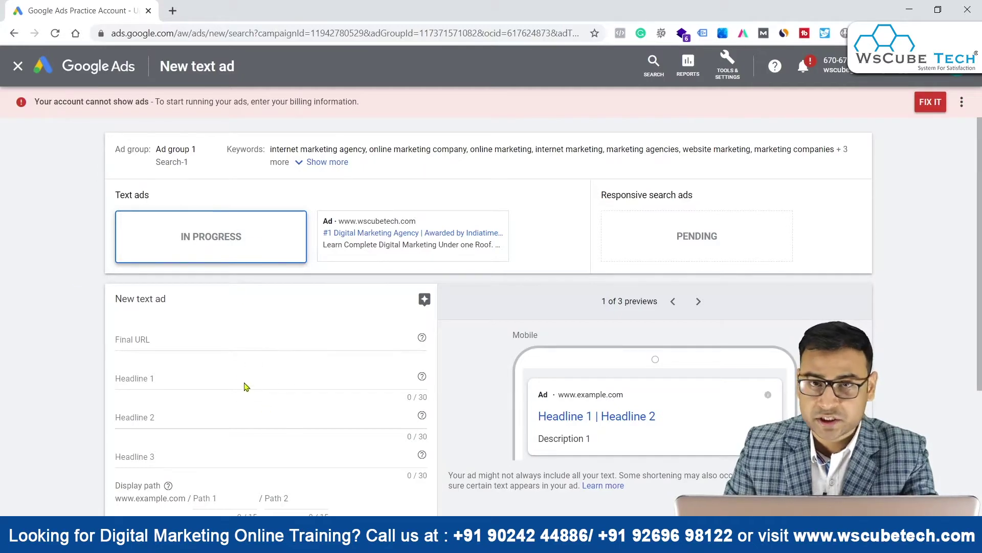
scroll(256, 308, "down", 1)
scroll(296, 268, "up", 1)
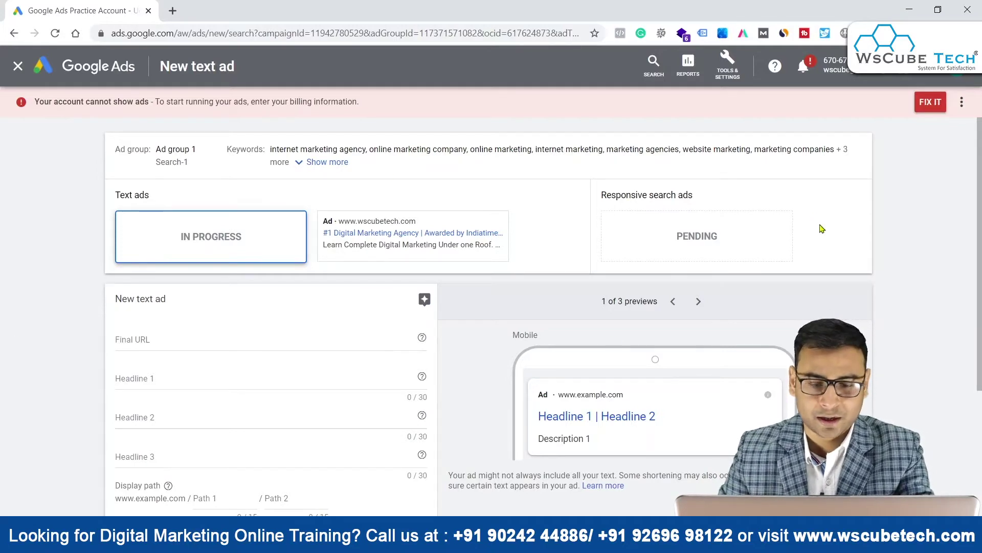
scroll(481, 328, "down", 2)
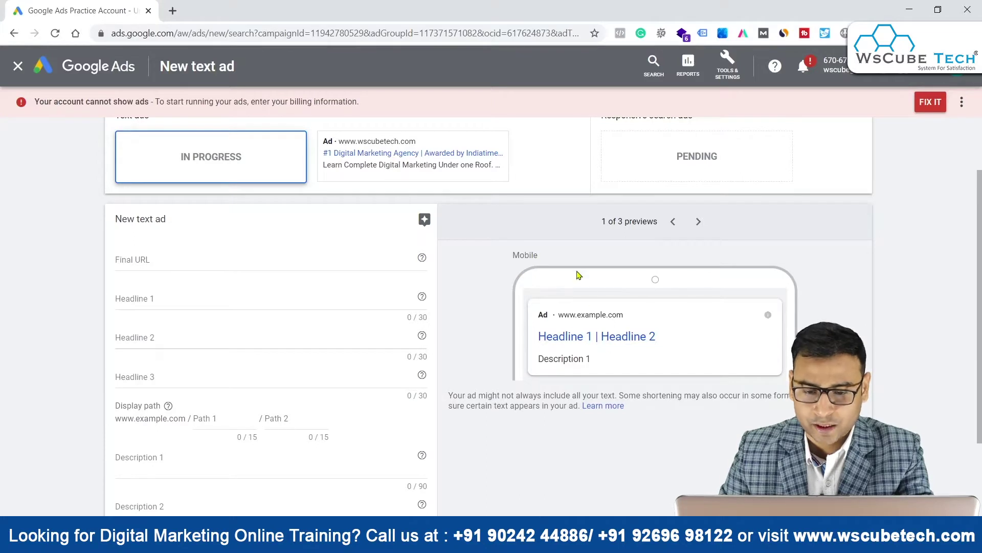
left_click(698, 224)
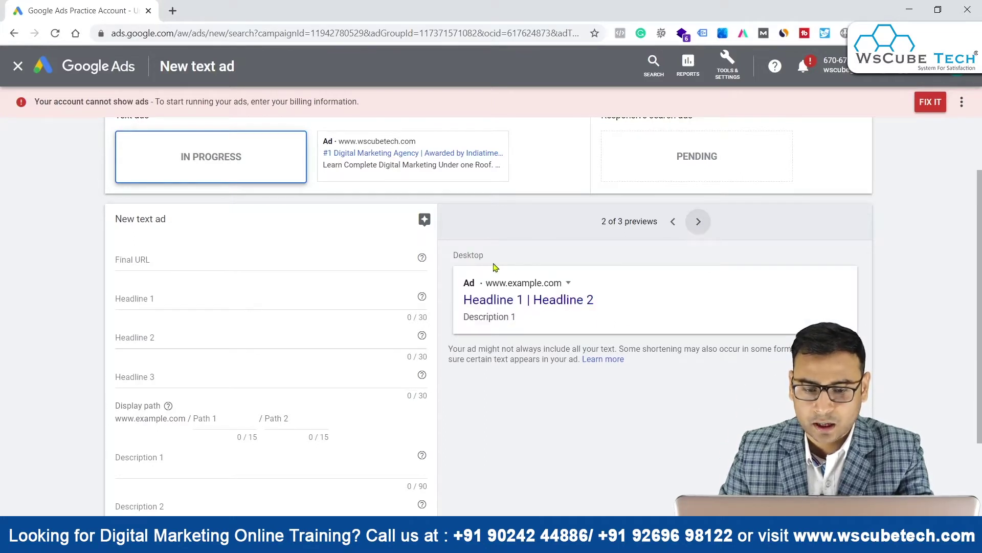
- Advance the ad preview to the Display version, 3 of 3
left_click(700, 224)
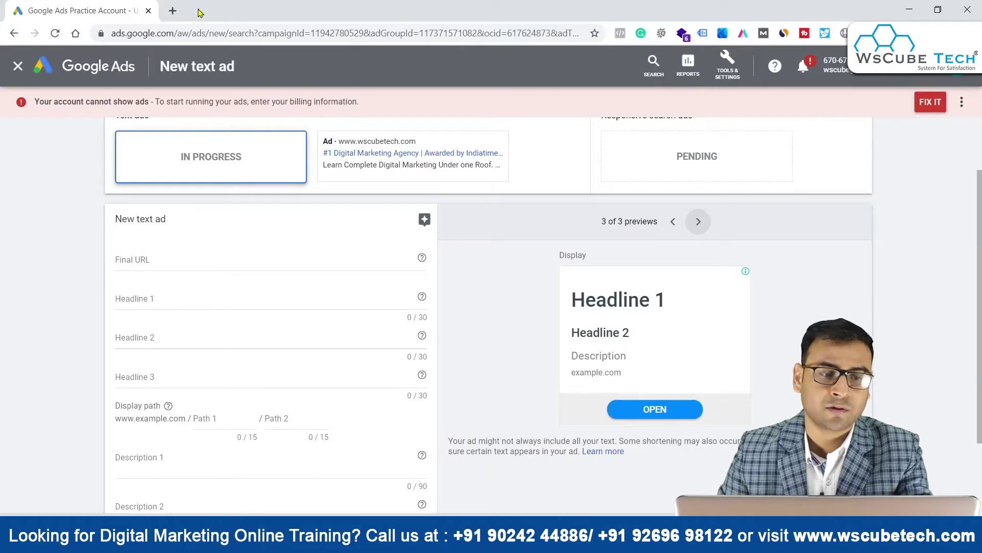
- Load wscubetech.com in a new Chrome tab beside the Google Ads tab
left_click(173, 11)
type("ws uebtec")
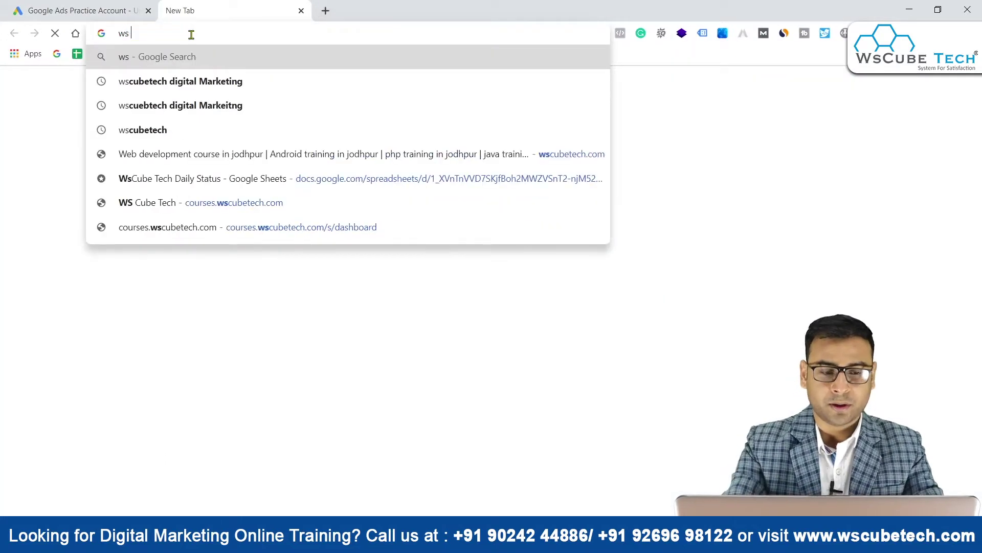
key("BackSpace")
key("BackSpace")
key("BackSpace")
key("BackSpace")
key("BackSpace")
key("BackSpace")
key("BackSpace")
type("cube")
key("BackSpace")
key("BackSpace")
type("ube")
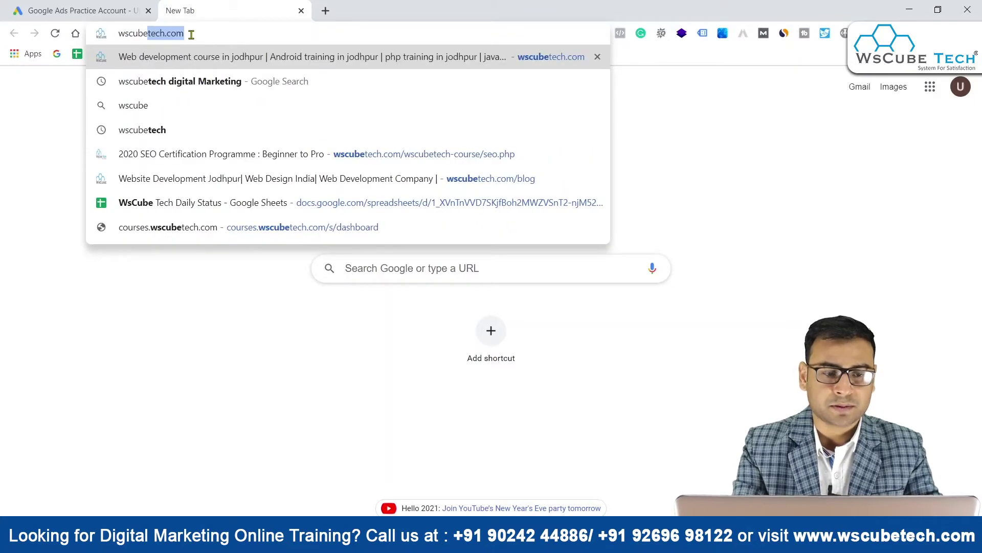
key("ctrl+a")
left_click(212, 38)
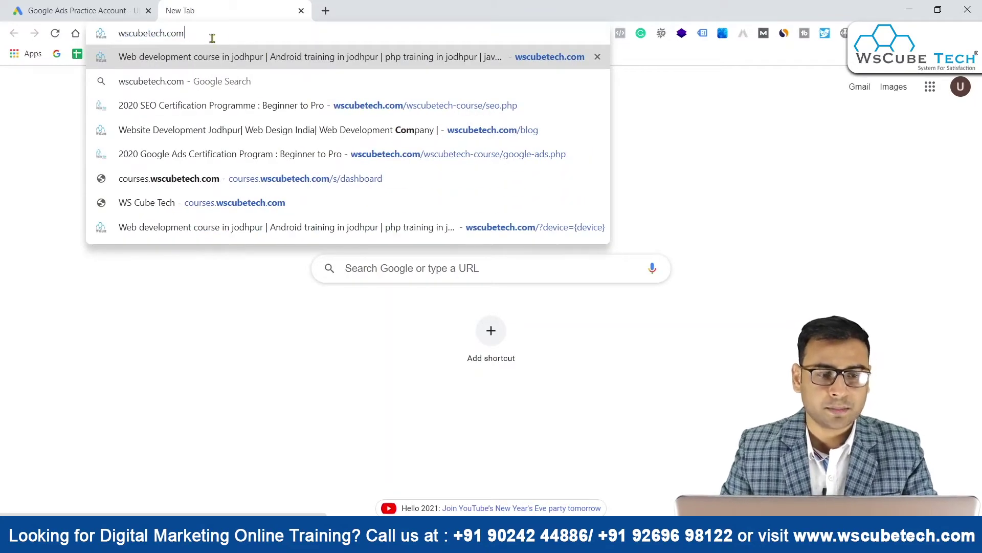
key("ctrl+a")
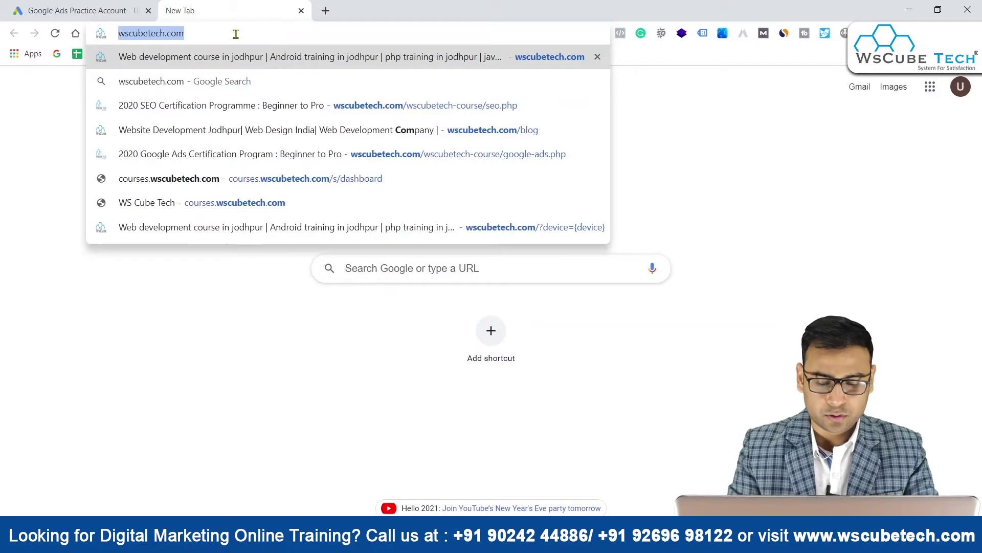
key("Return")
left_click(108, 6)
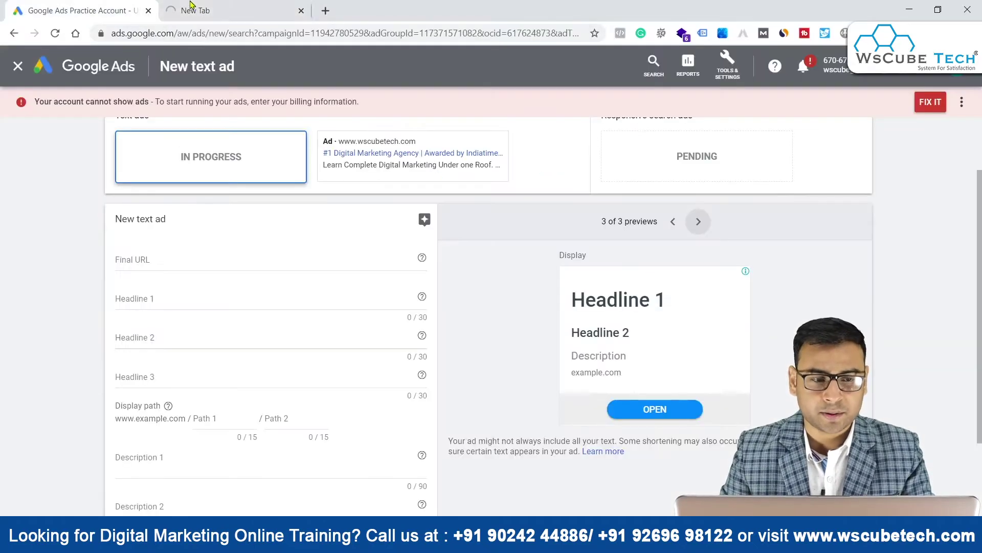
left_click(213, 6)
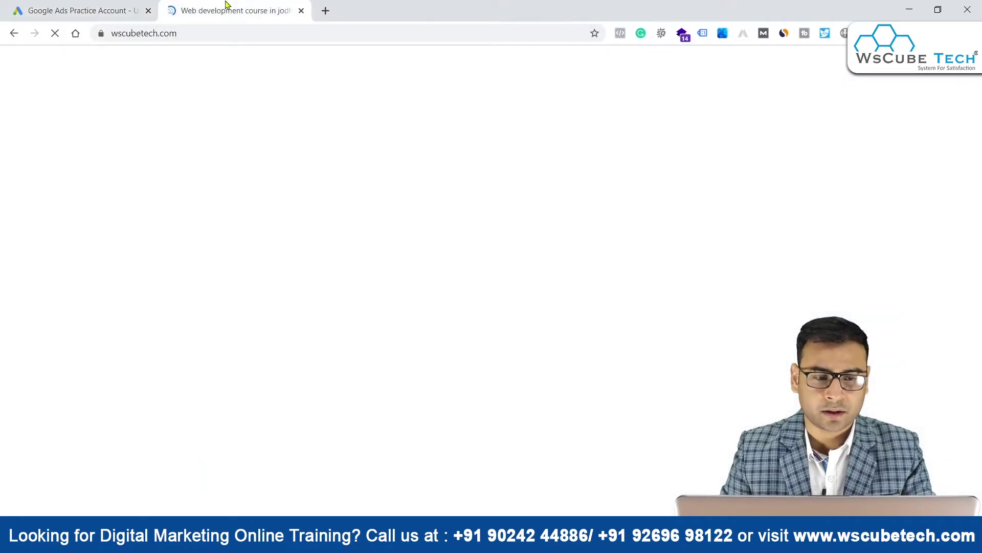
- Copy the wscubetech.com address and paste it as the ad's Final URL
left_click(77, 6)
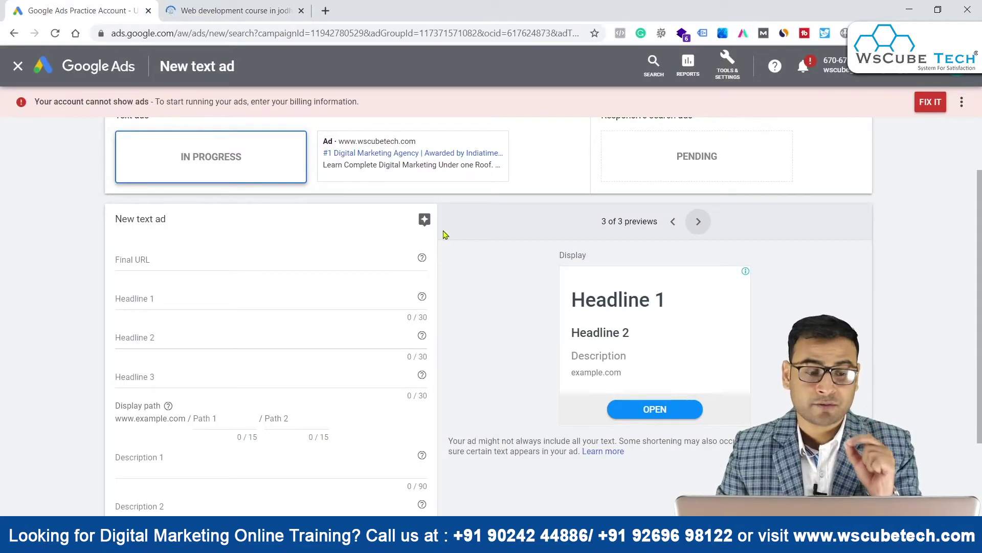
left_click(233, 11)
left_click(368, 35)
left_click(369, 34)
key("ctrl+a")
key("ctrl+c")
left_click(77, 10)
left_click(163, 259)
key("ctrl+v")
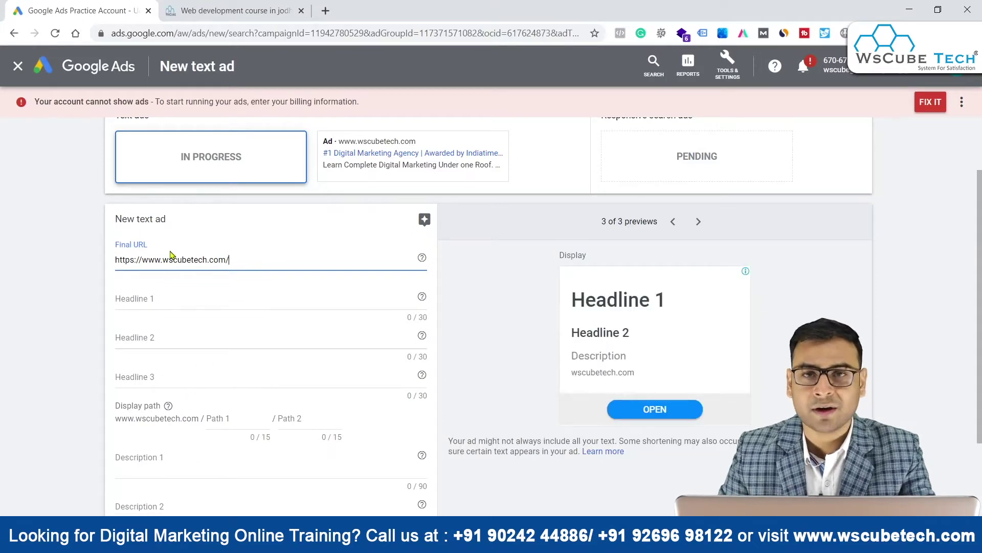
- Enter Headline 1 '#1 Digital Marketing Agency' and show the Desktop preview
left_click(151, 296)
left_click(158, 339)
left_click(151, 295)
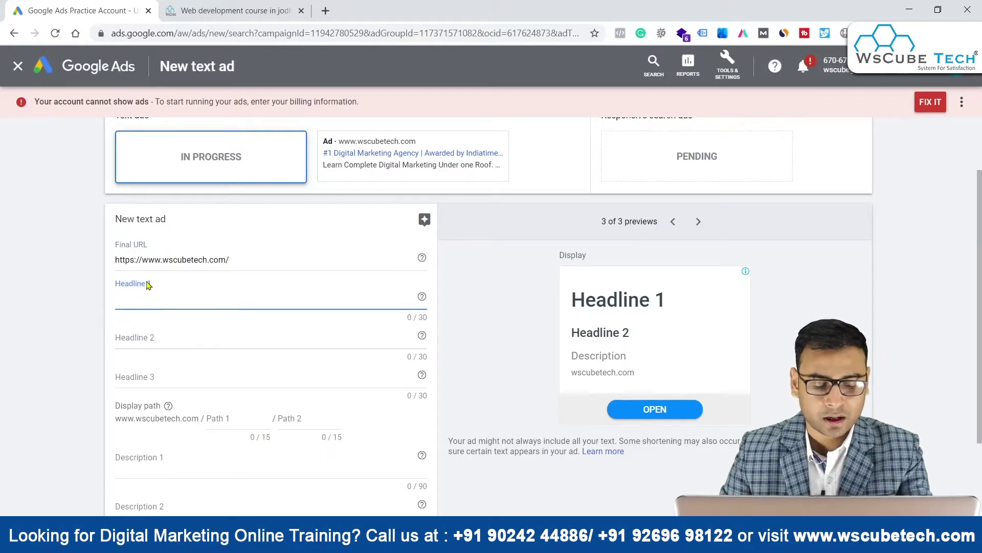
type("#1")
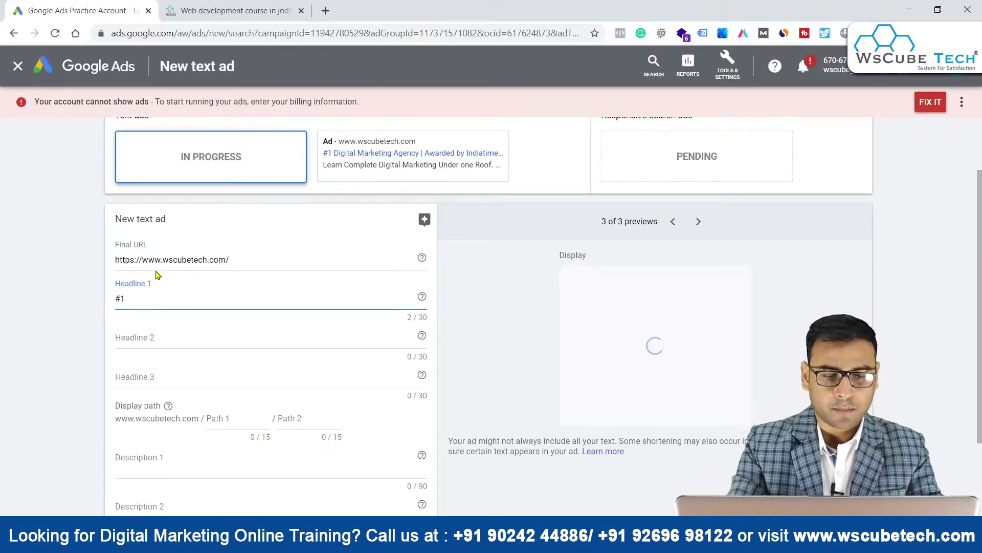
type(" D")
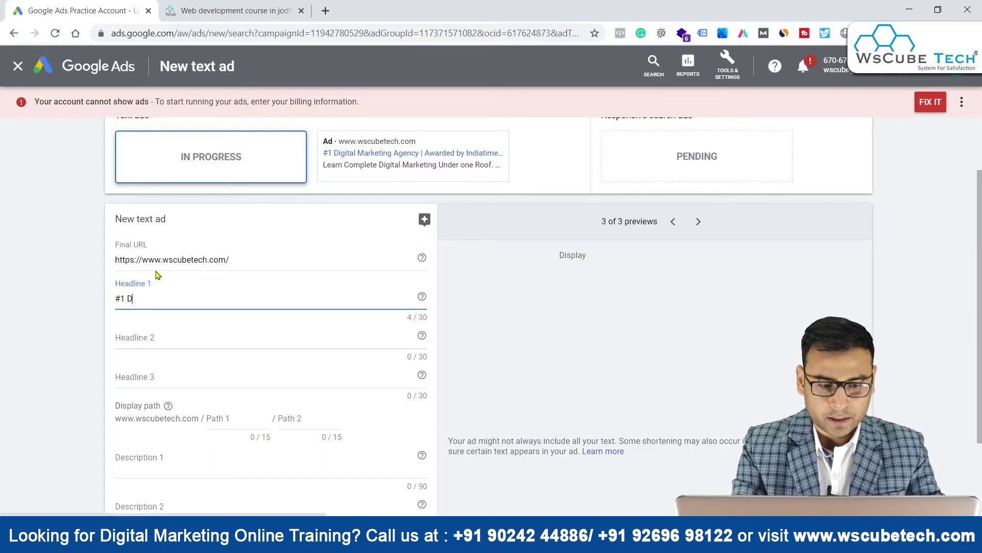
type("igital Marketing ")
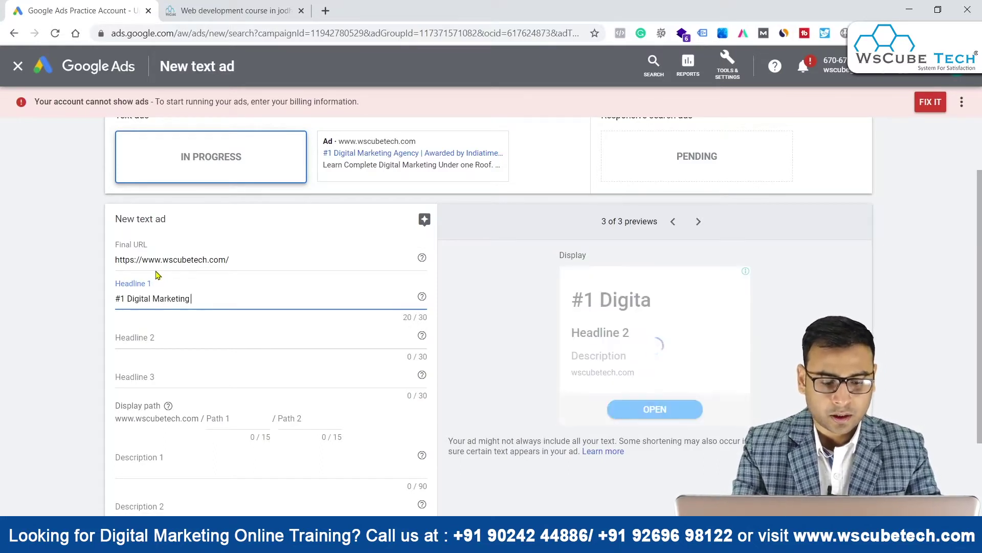
type("Agency")
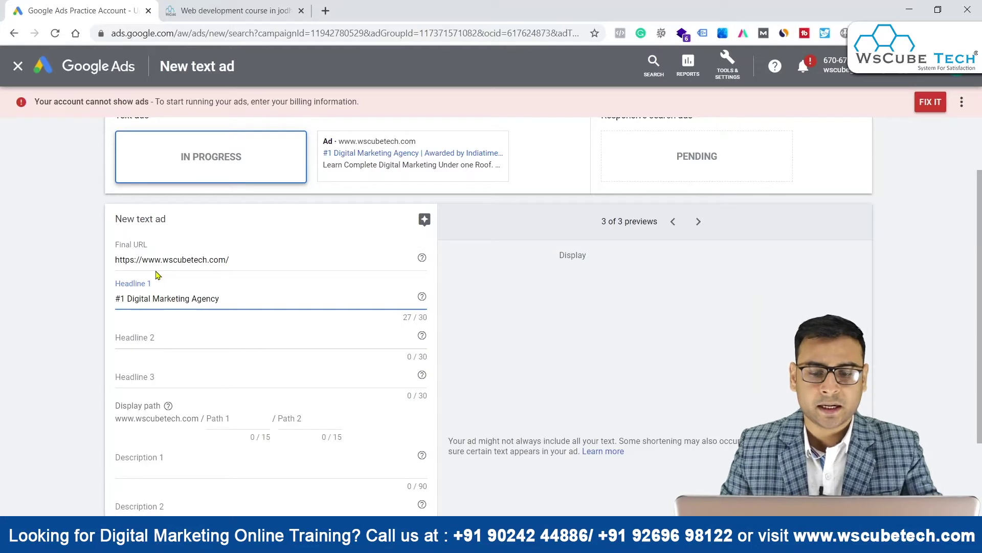
left_click(673, 221)
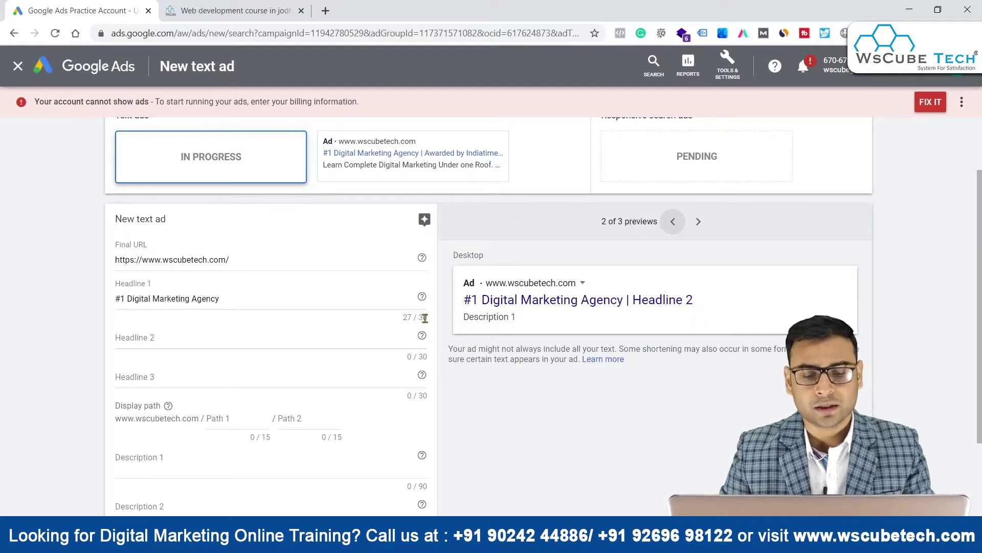
- Enter Headline 2 'Best Digital Marketing Service' and Headline 3 'WsCube Tech'
left_click(223, 334)
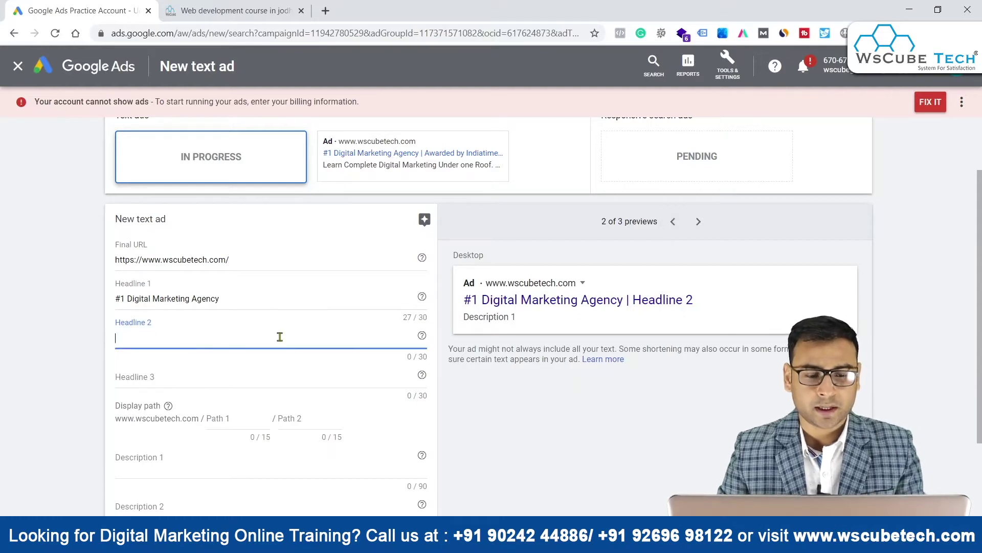
type("Best Digital")
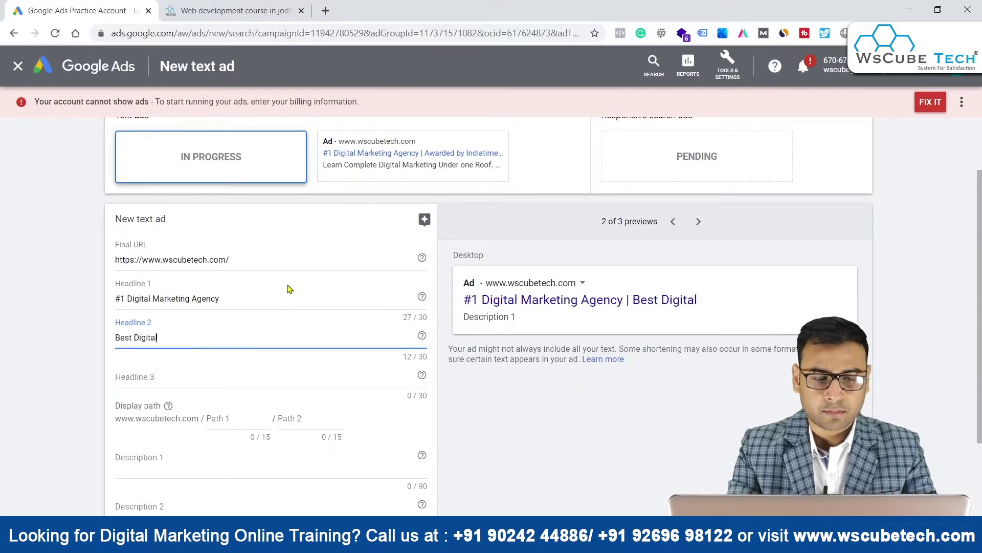
type(" Marketing S")
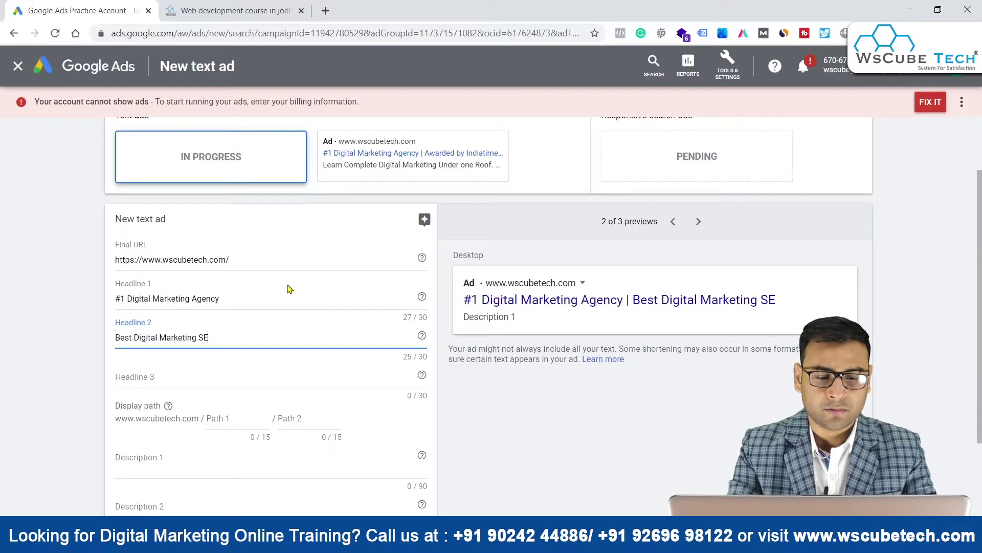
type("ervicex")
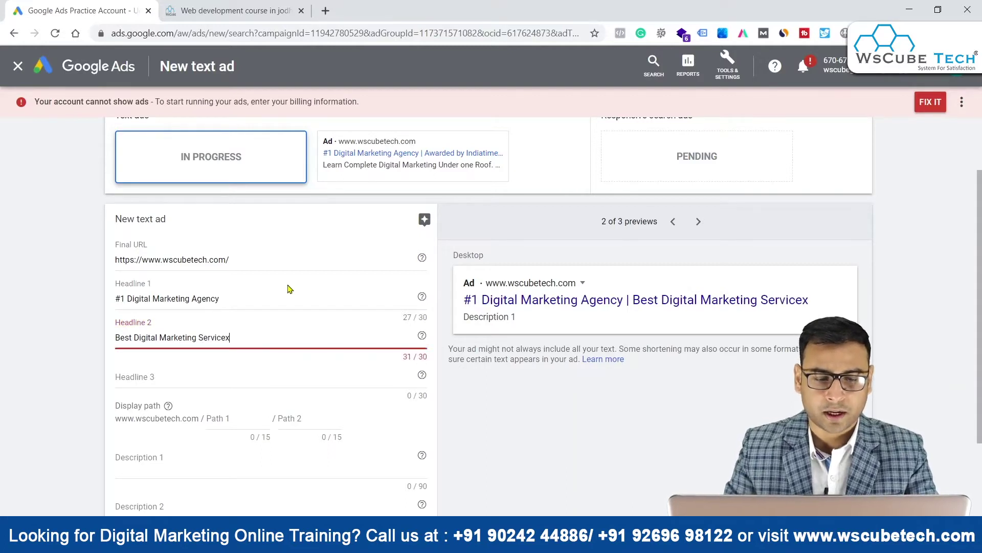
key("BackSpace")
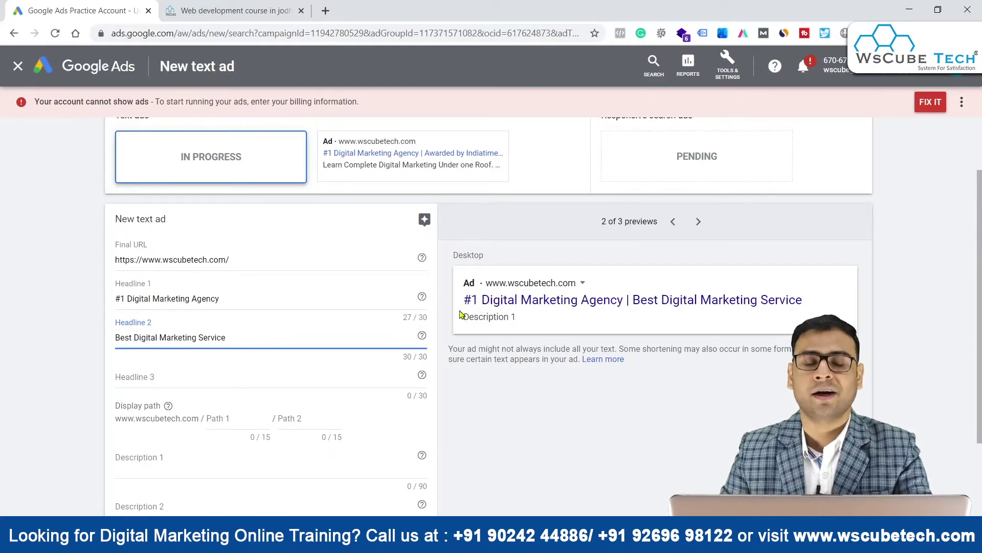
left_click(173, 378)
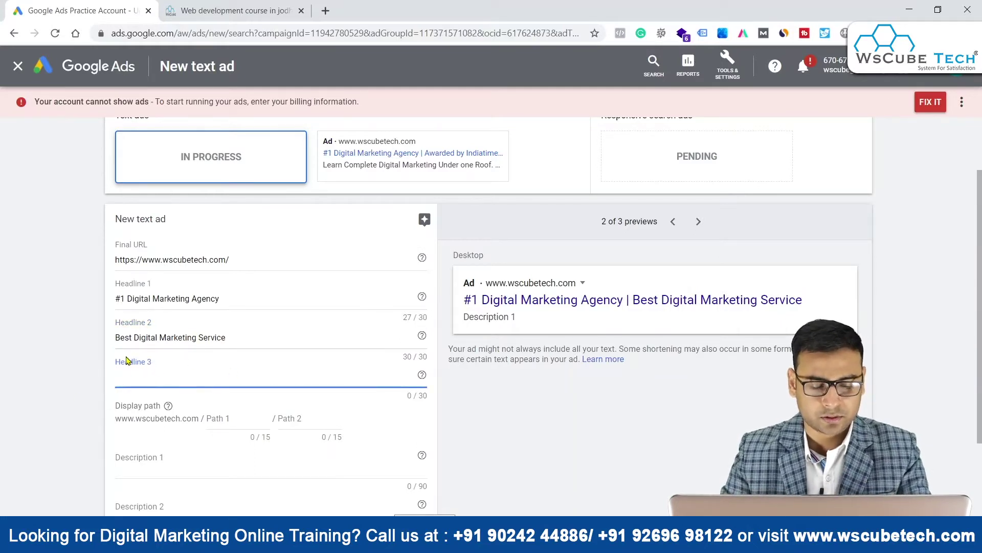
type("WsCube Tech")
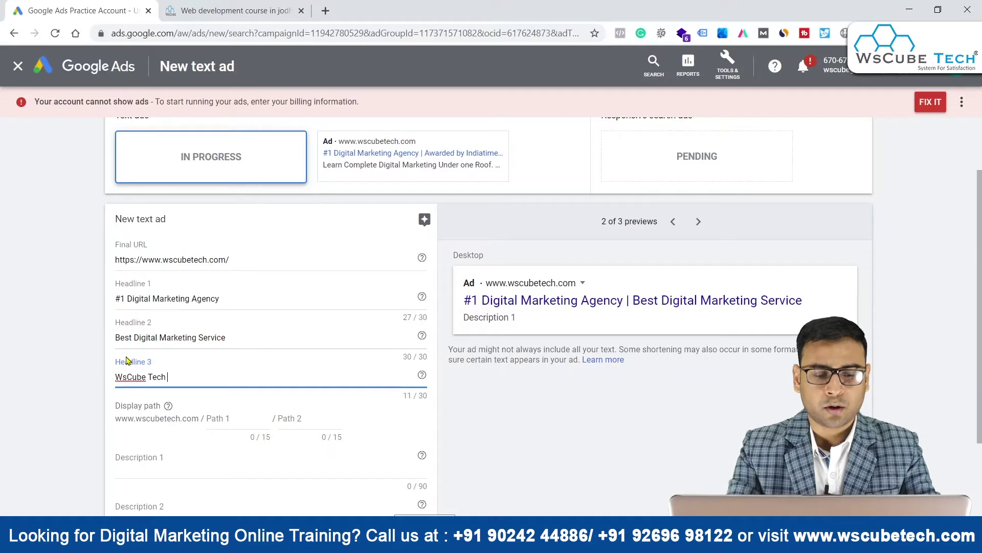
- Select the whole Final URL, then go to the WsCube Tech tab and open a blank tab
scroll(259, 358, "down", 2)
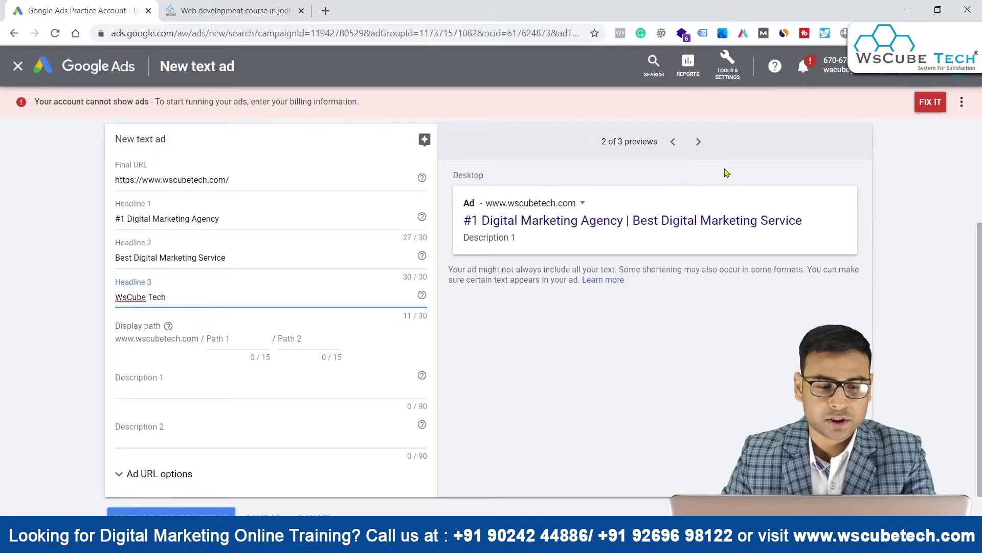
scroll(783, 226, "up", 3)
triple_click(170, 336)
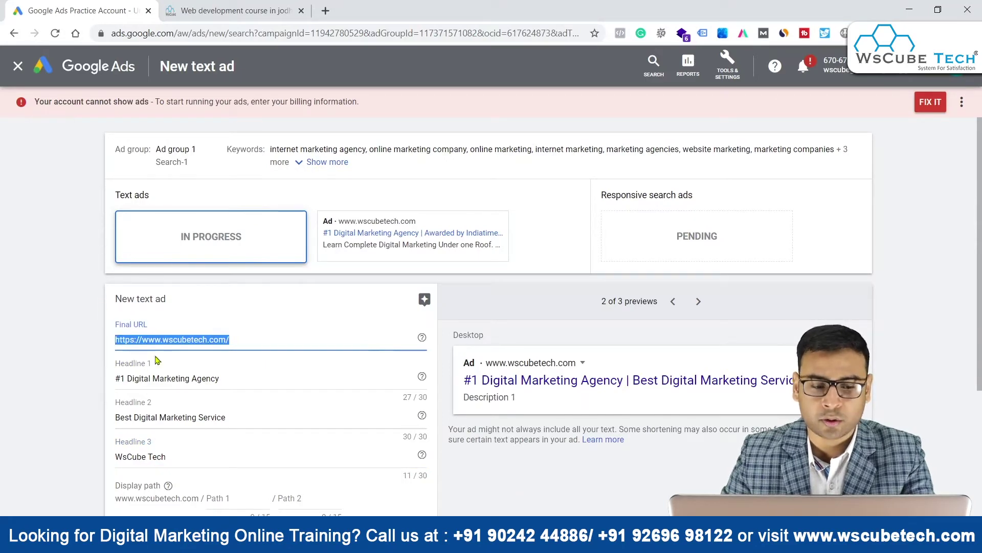
scroll(168, 266, "down", 3)
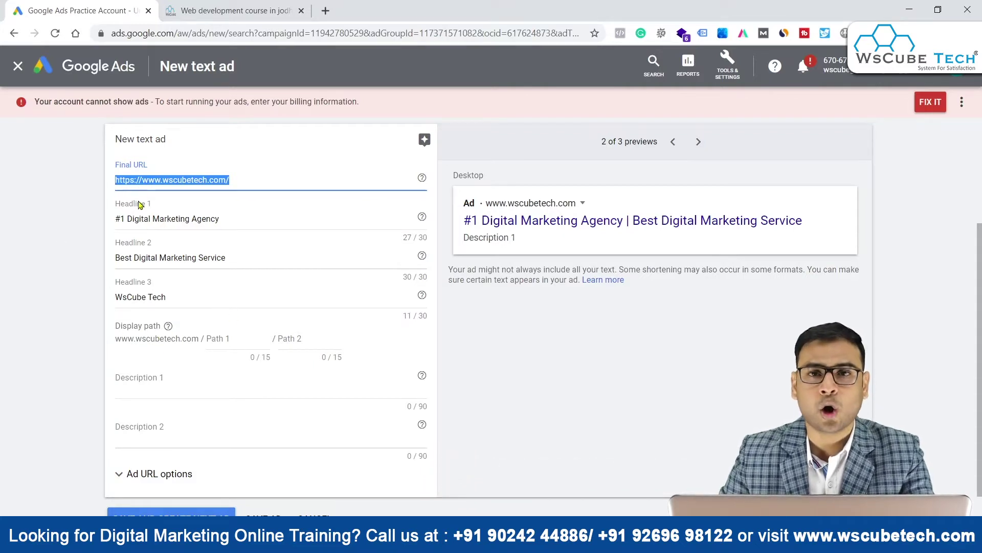
left_click(215, 9)
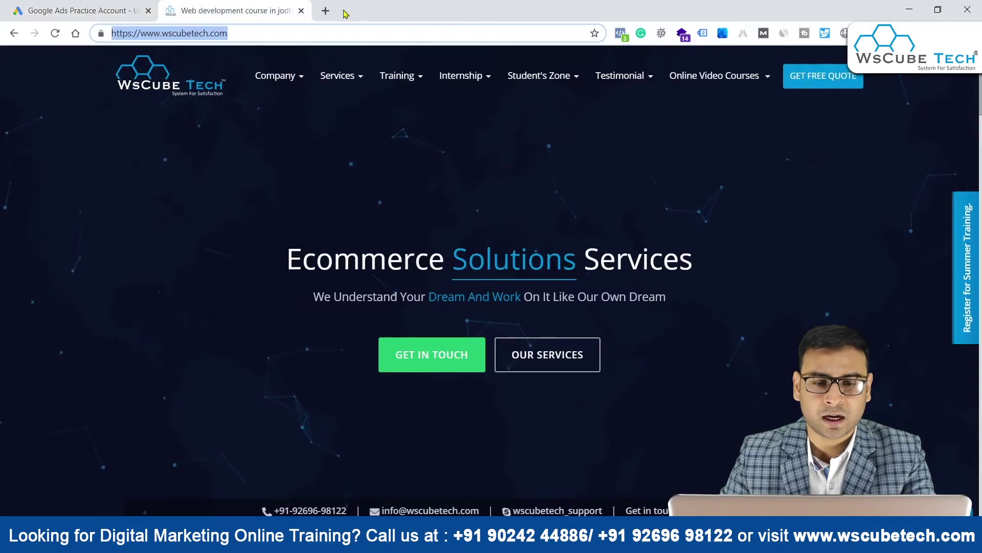
left_click(325, 10)
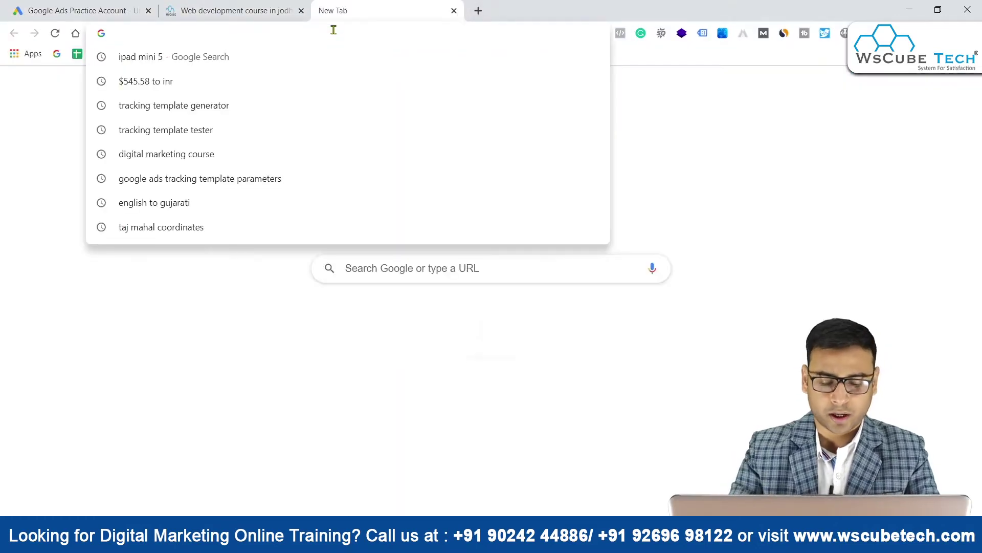
- Search 'iphone amazon', open the Amazon iPhone 11 page and copy its address
type("iphone amazon")
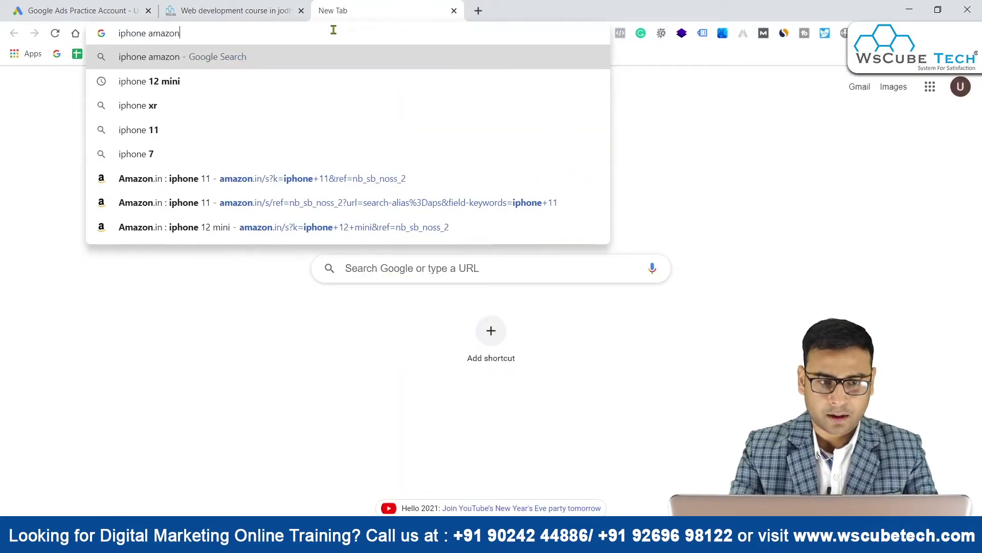
key("Return")
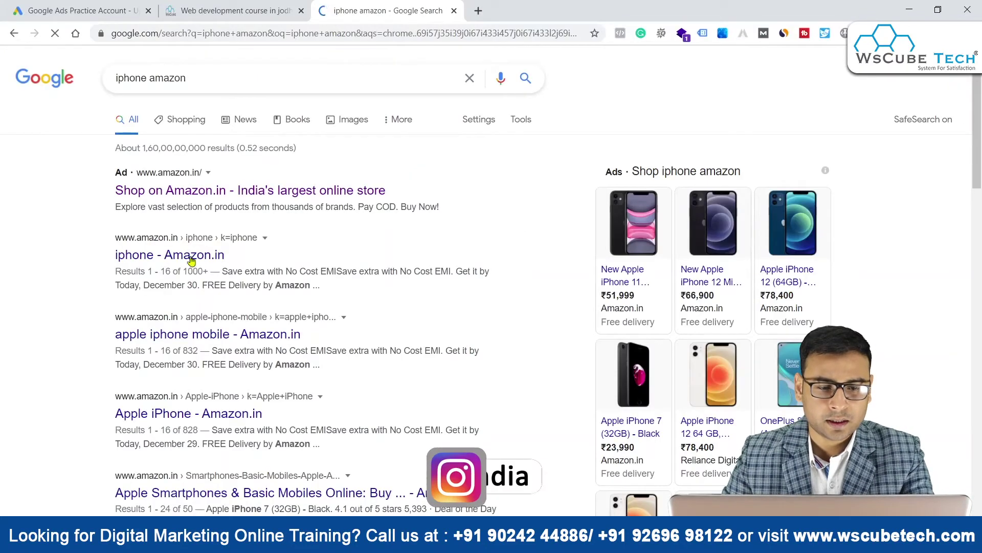
left_click(637, 234)
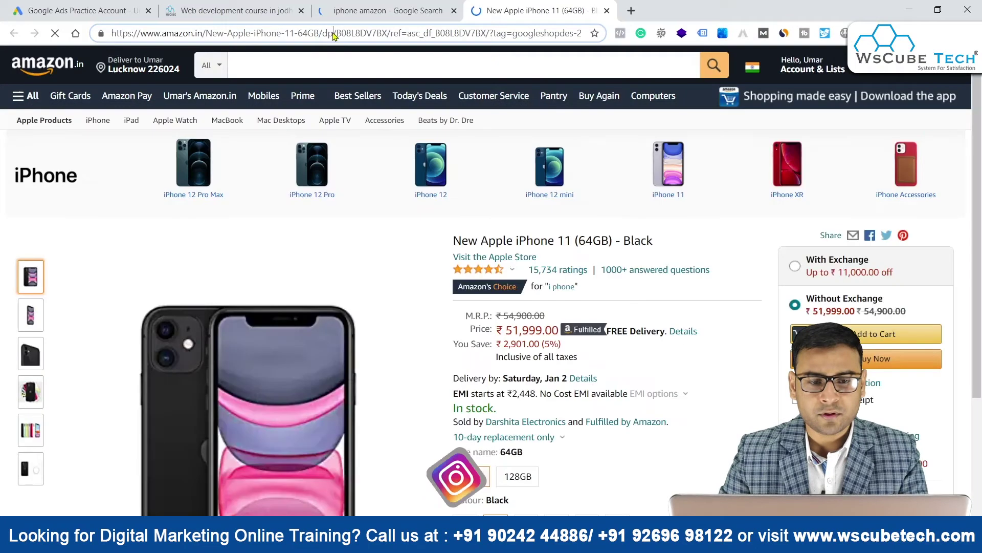
double_click(370, 39)
triple_click(372, 32)
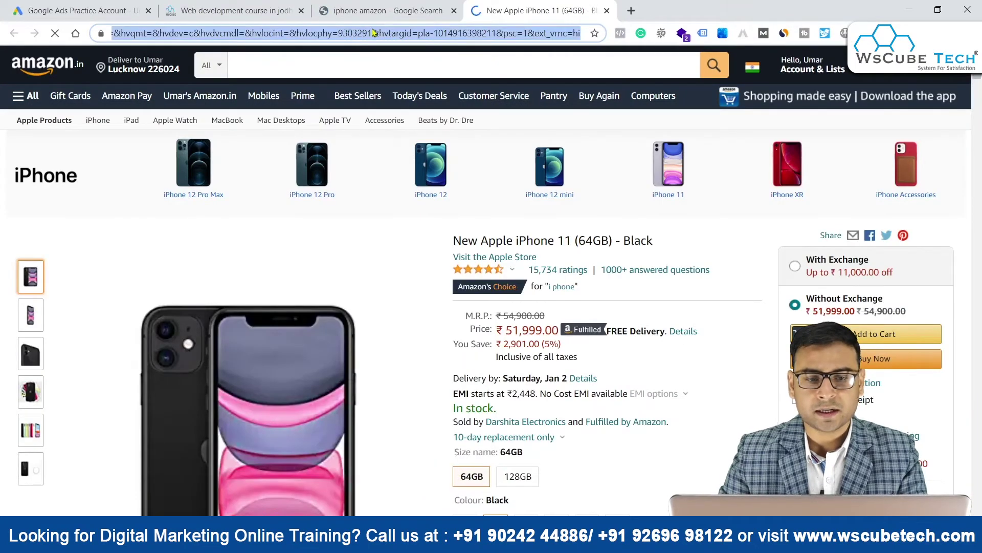
key("alt+Tab")
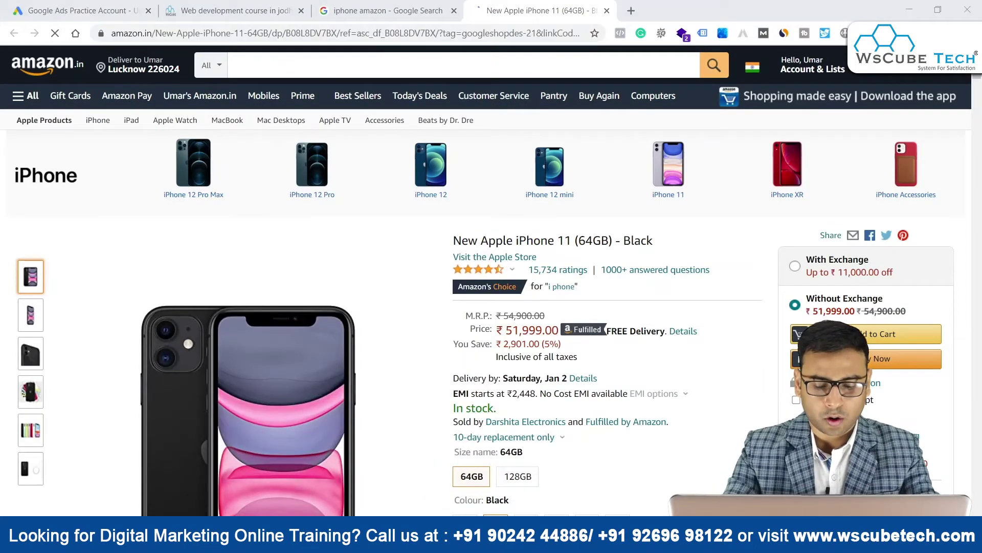
key("super")
type("notea[")
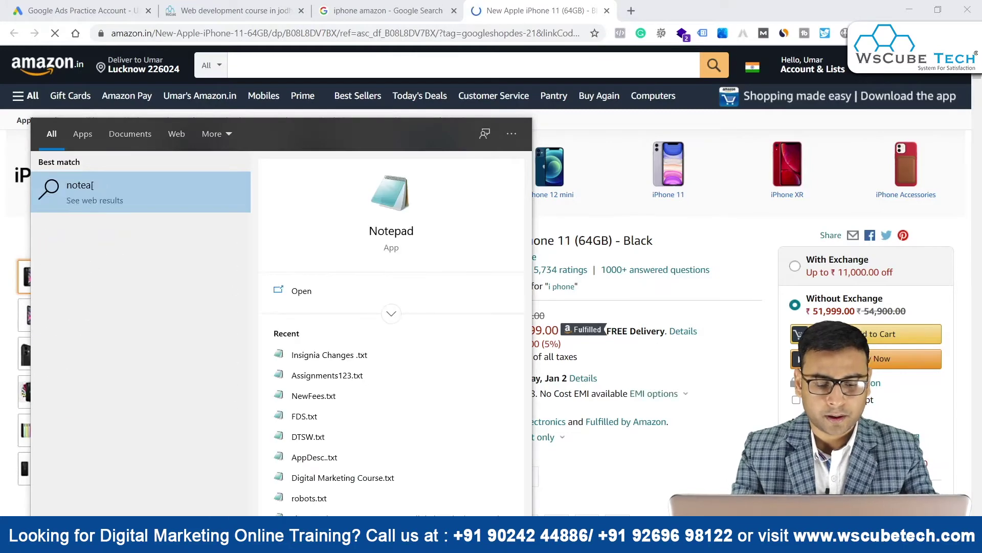
- Paste the Amazon iPhone 11 URL into Notepad and copy it back out in full
key("Return")
key("ctrl+v")
mouse_move(359, 60)
left_mouse_down()
mouse_move(404, 107)
mouse_move(376, 66)
left_mouse_up()
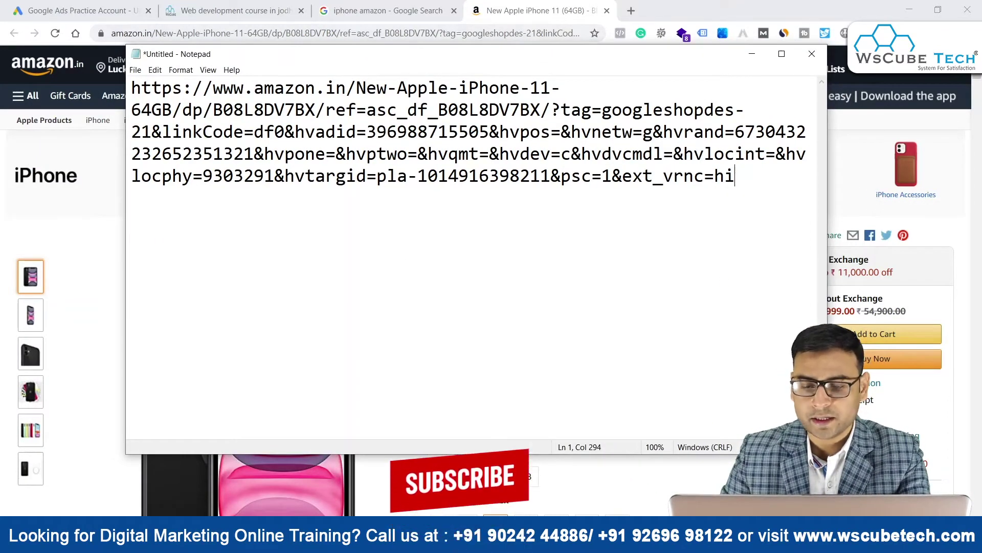
left_click_drag(827, 454, 866, 463)
left_click(529, 272)
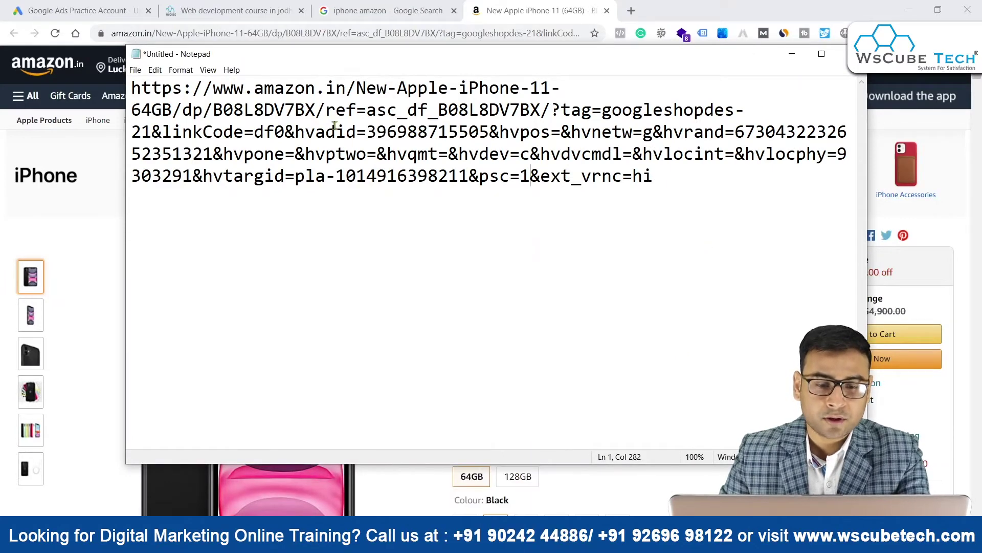
key("ctrl+a")
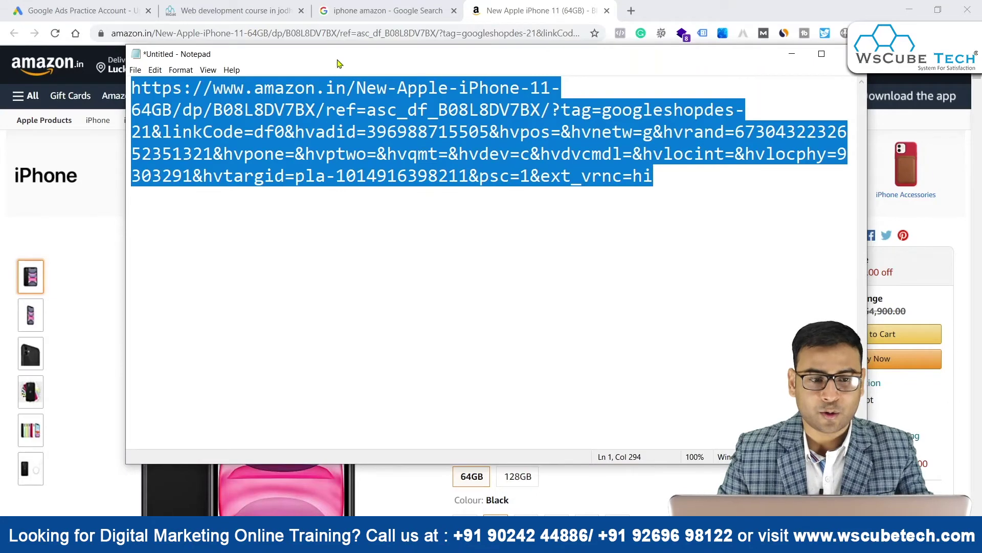
key("ctrl+c")
- Paste the Amazon URL as the ad's Final URL and return to the Amazon tab
left_click(77, 10)
key("ctrl+v")
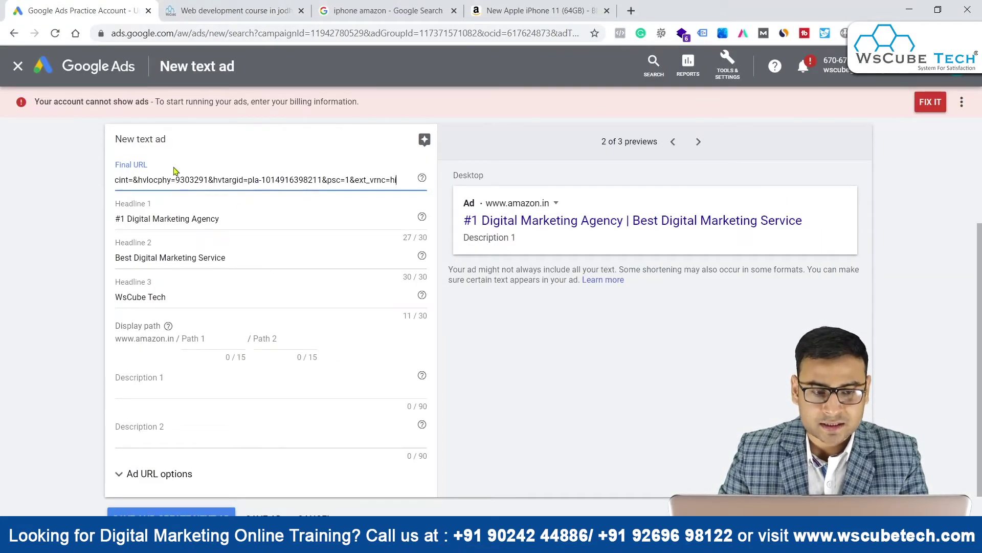
left_click(504, 10)
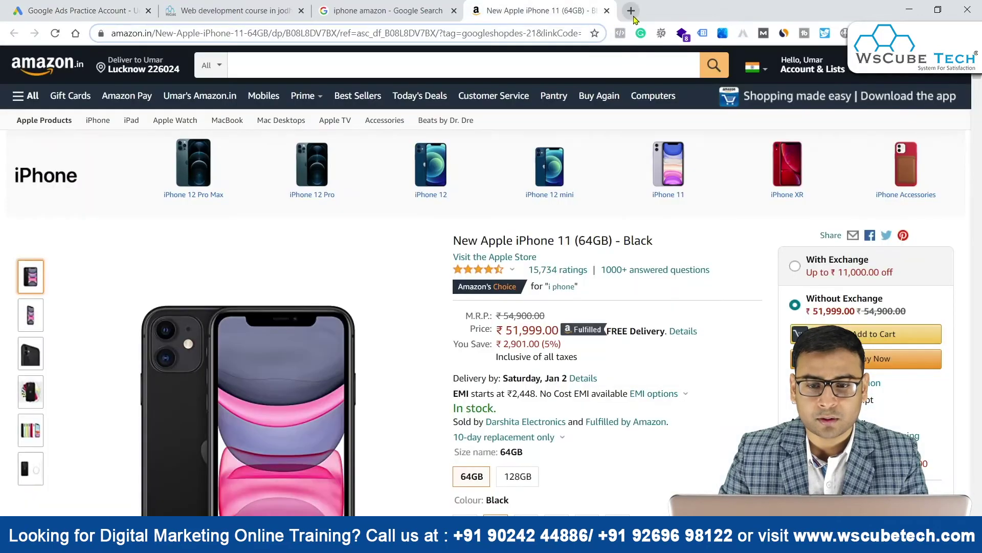
- Search 'buy iphone 11' in a new tab and open Apple's Buy iPhone 11 page
left_click(630, 10)
left_click(469, 38)
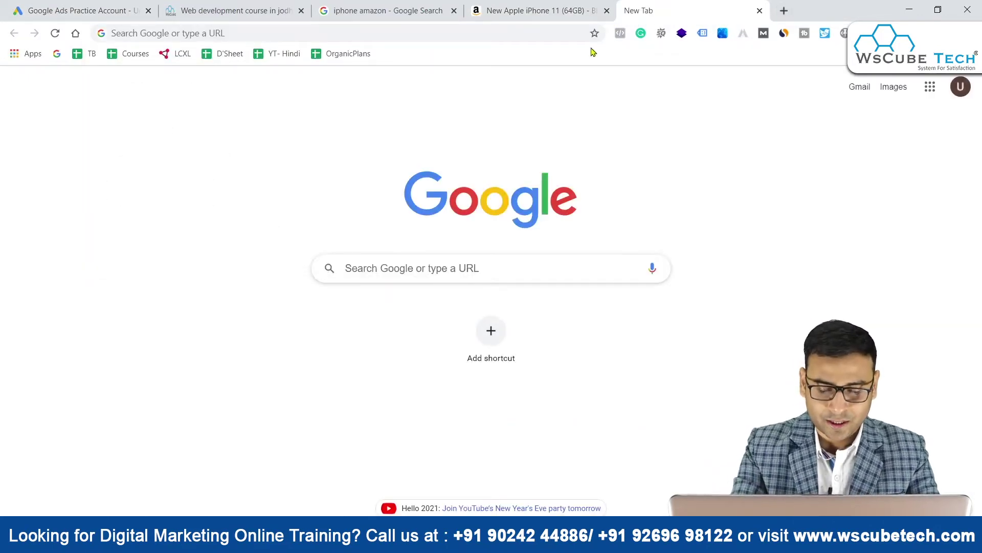
left_click(549, 36)
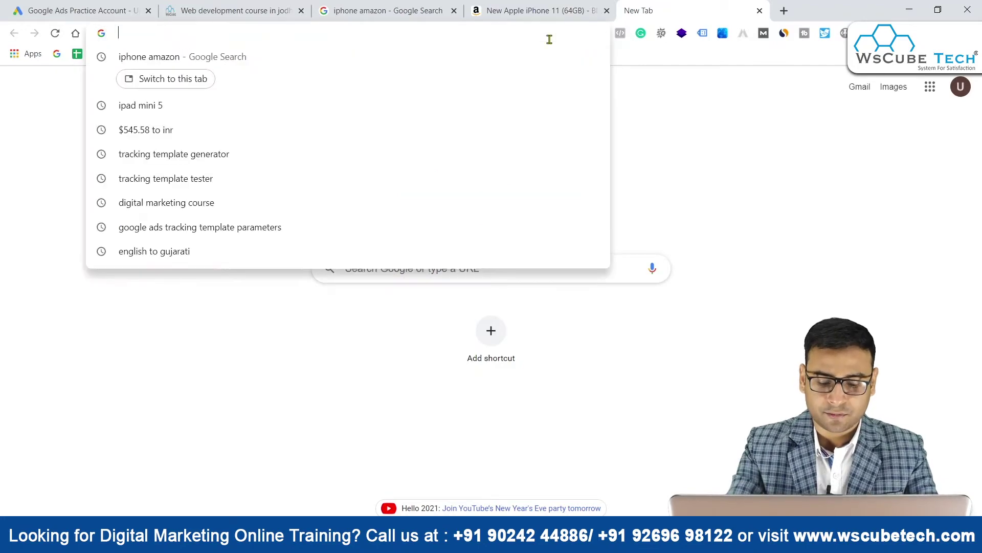
type("buy iophone")
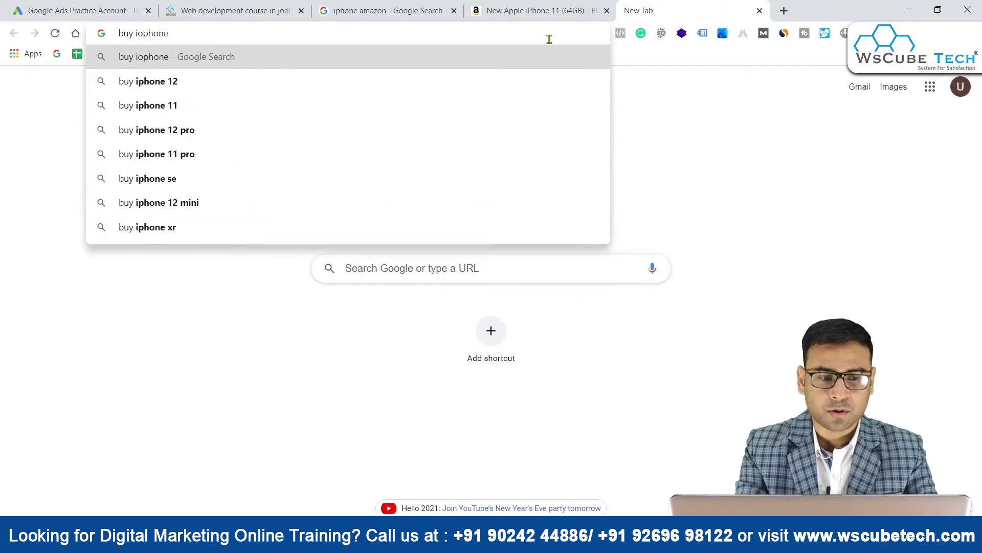
key("Down")
key("Down")
key("Return")
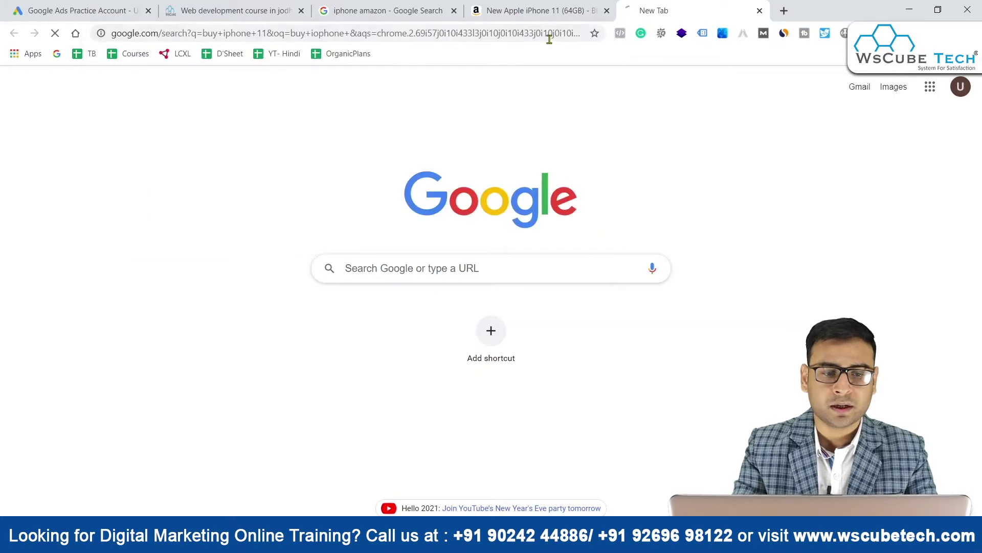
scroll(552, 228, "down", 2)
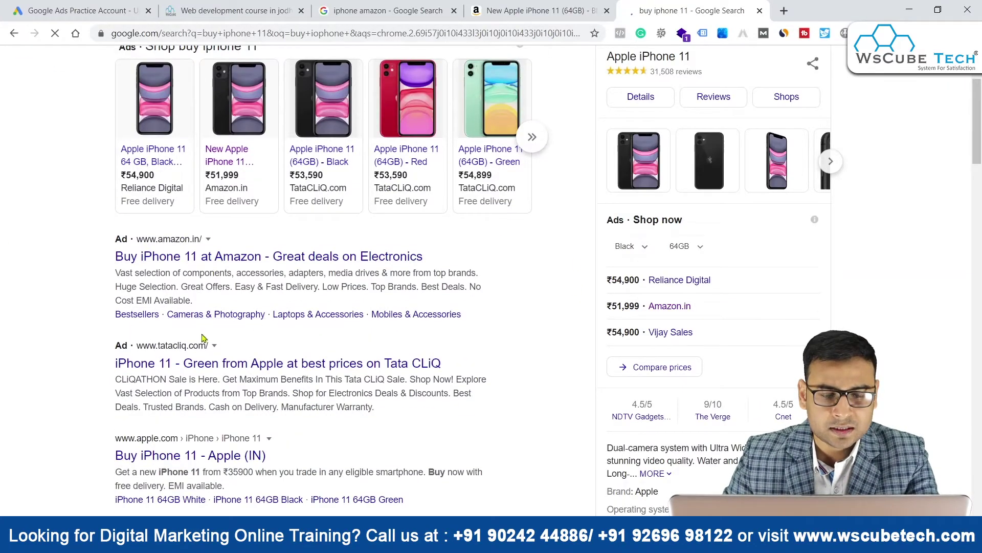
scroll(540, 356, "down", 1)
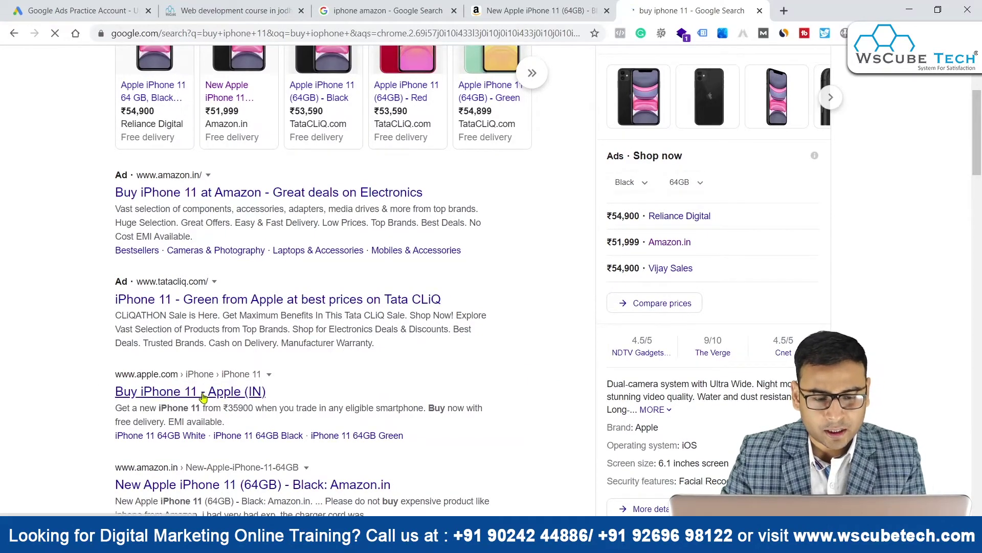
left_click(203, 397, "ctrl")
left_click(742, 12)
- Inspect the Apple page's full web address, then return to the Google Ads form
left_click(212, 37)
left_click(229, 33)
double_click(272, 33)
left_click(330, 33)
left_click_drag(393, 34, 107, 31)
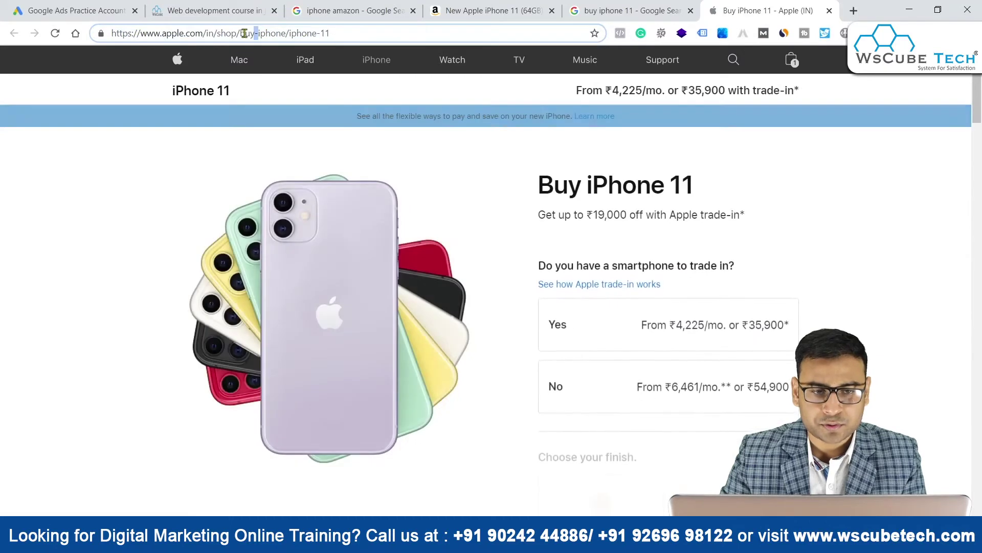
left_click(355, 32)
left_click(609, 10)
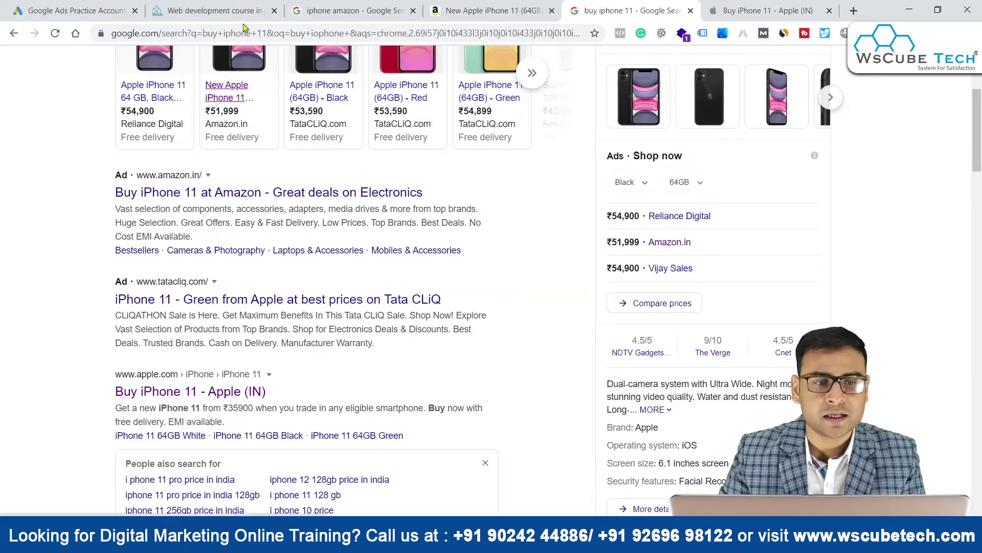
left_click(92, 11)
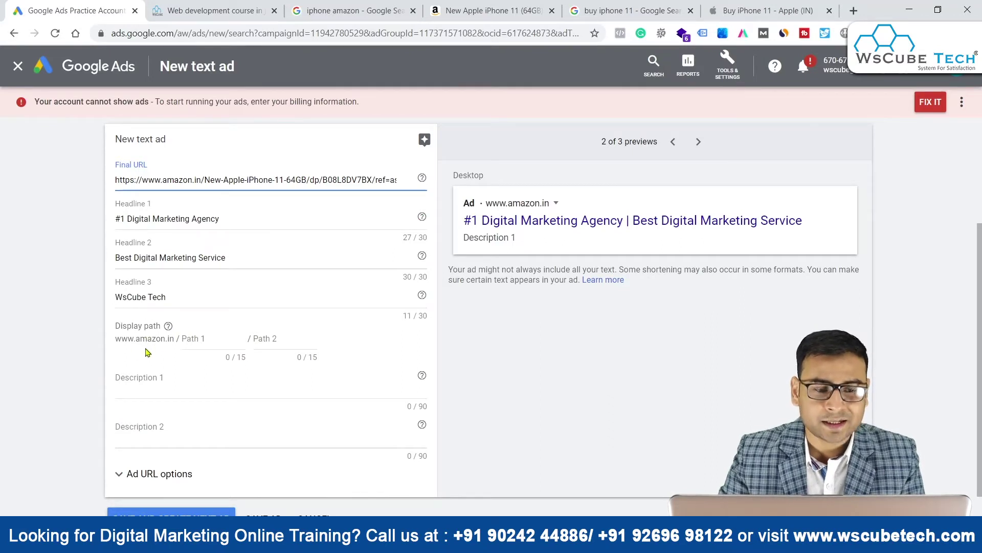
- Select and erase the Amazon link from the Final URL field
scroll(219, 309, "up", 2)
left_click(195, 267)
left_click_drag(173, 423, 127, 419)
triple_click(186, 260)
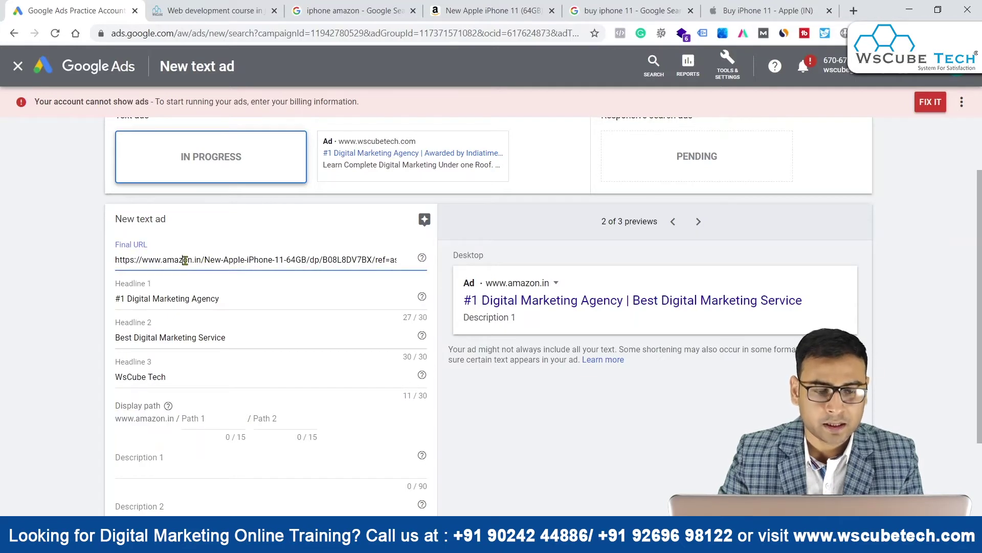
type("Ws")
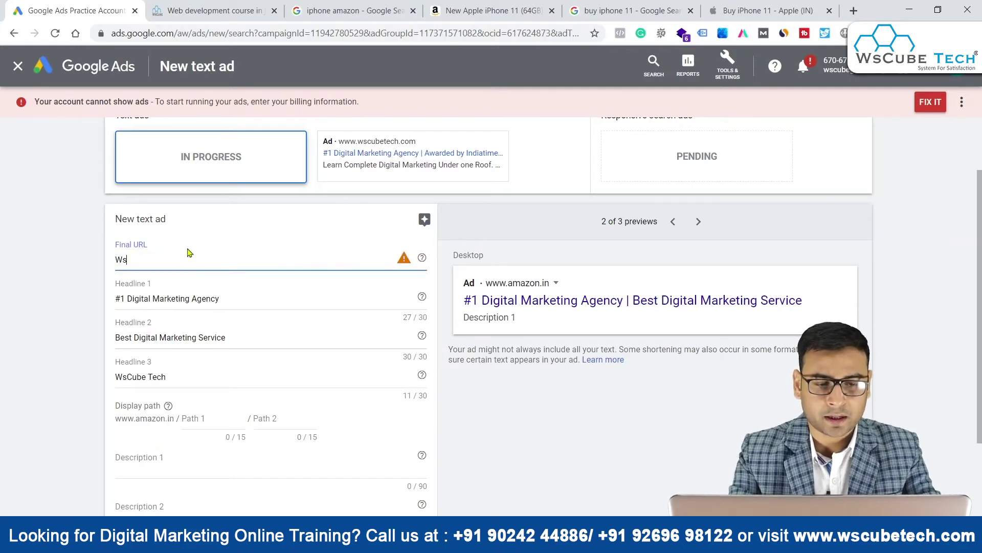
key("BackSpace")
key("BackSpace")
- Open WsCube Tech's Digital Marketing Training page from the Training menu
left_click(215, 10)
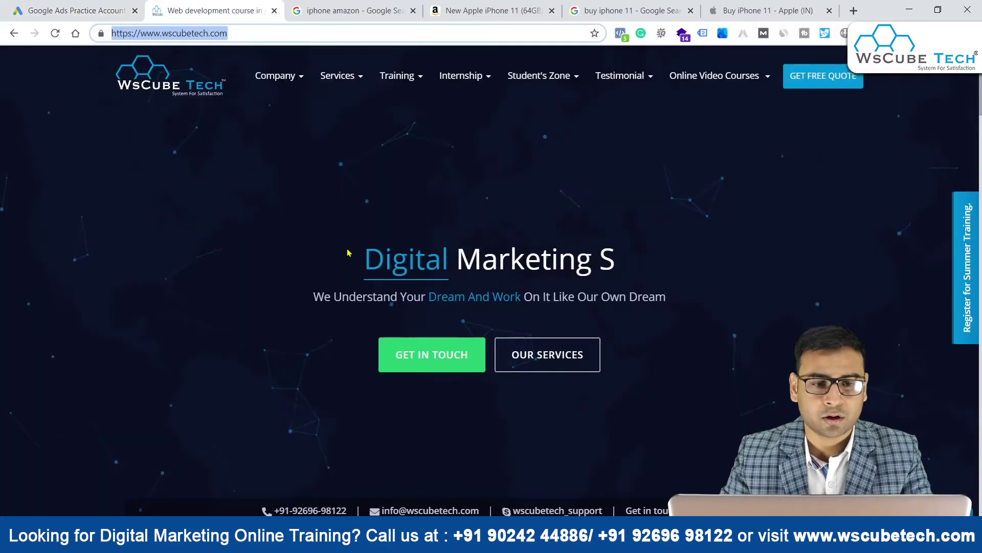
mouse_move(412, 82)
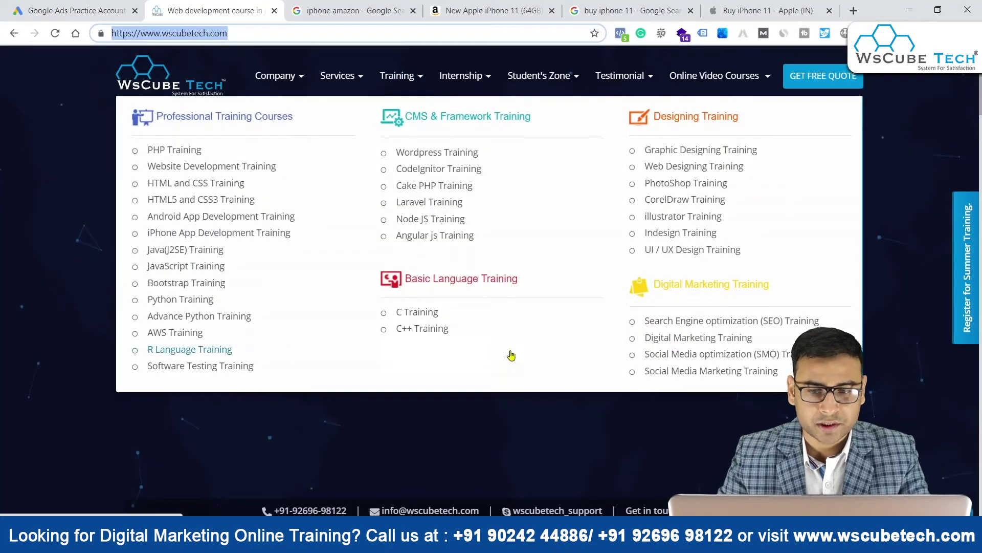
left_click(722, 339)
- Select the full Digital Marketing Training page address in the address bar
double_click(278, 34)
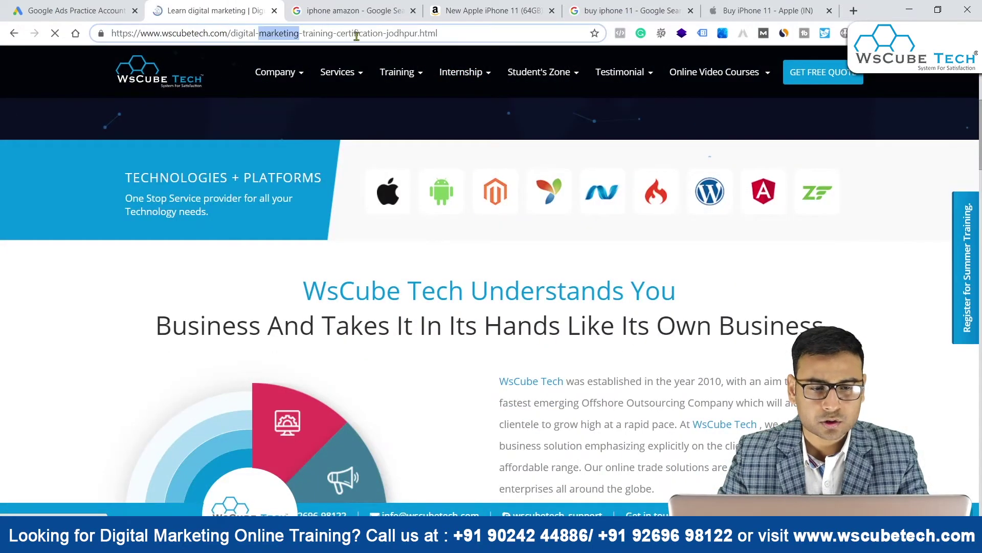
double_click(397, 36)
triple_click(397, 36)
- Paste the training page address as the Final URL and set display path Services/PPCServices
left_click(103, 10)
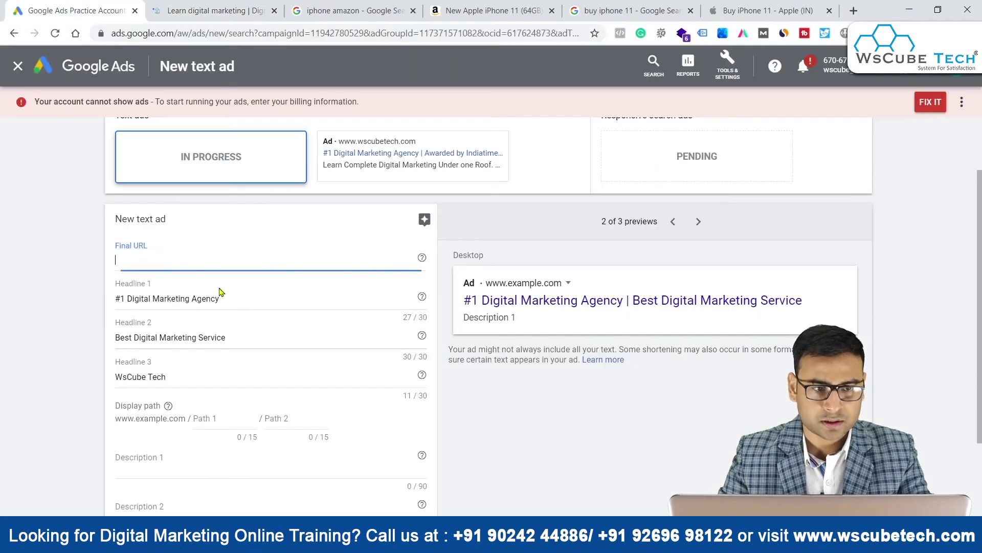
key("ctrl+v")
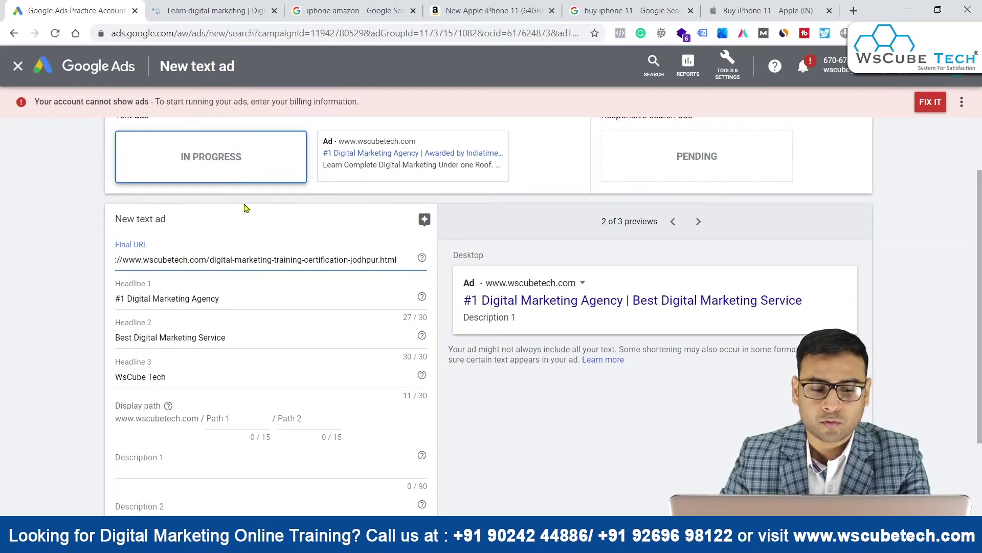
left_click(229, 420)
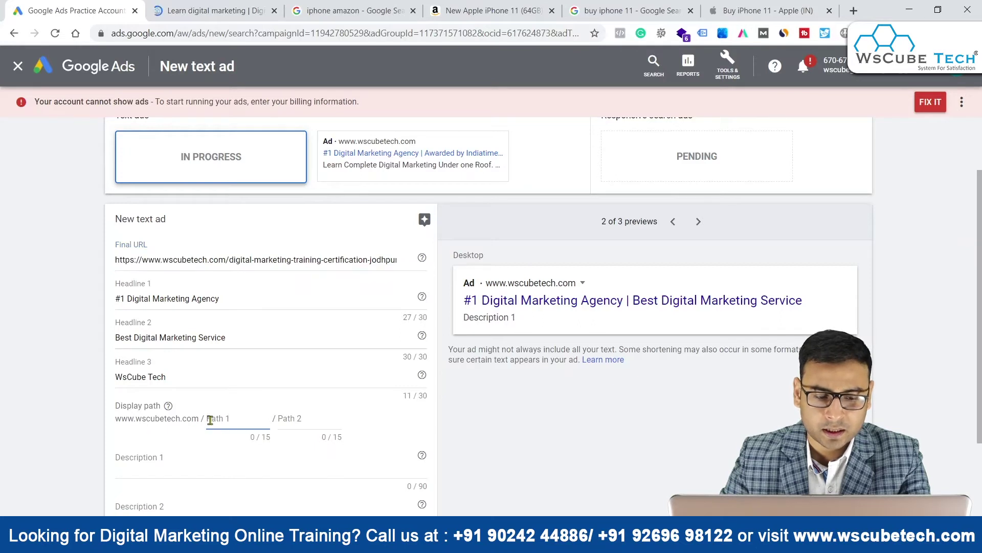
type("Se")
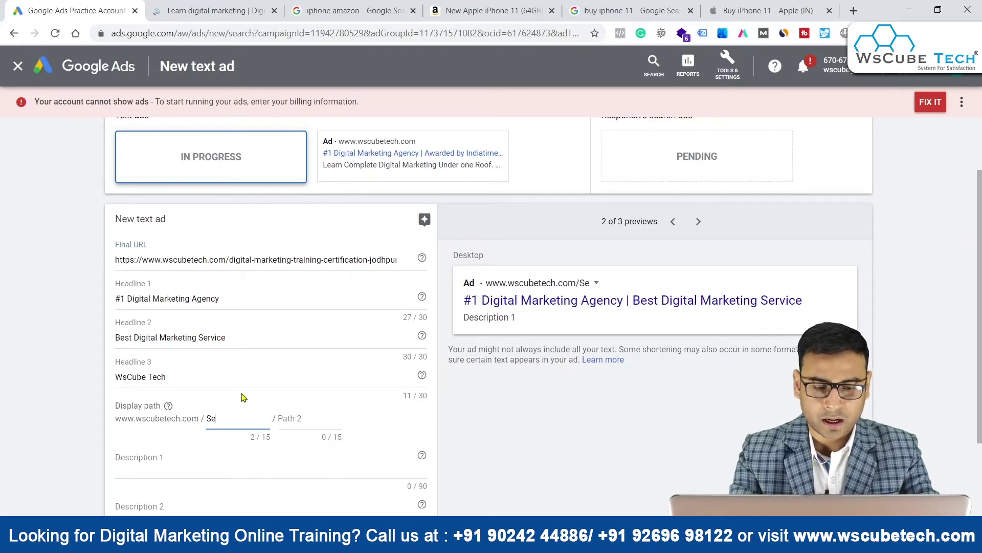
type("rvices")
key("Tab")
type("Digitalmar")
key("BackSpace")
key("BackSpace")
key("BackSpace")
key("BackSpace")
key("BackSpace")
key("BackSpace")
key("BackSpace")
key("BackSpace")
key("BackSpace")
key("BackSpace")
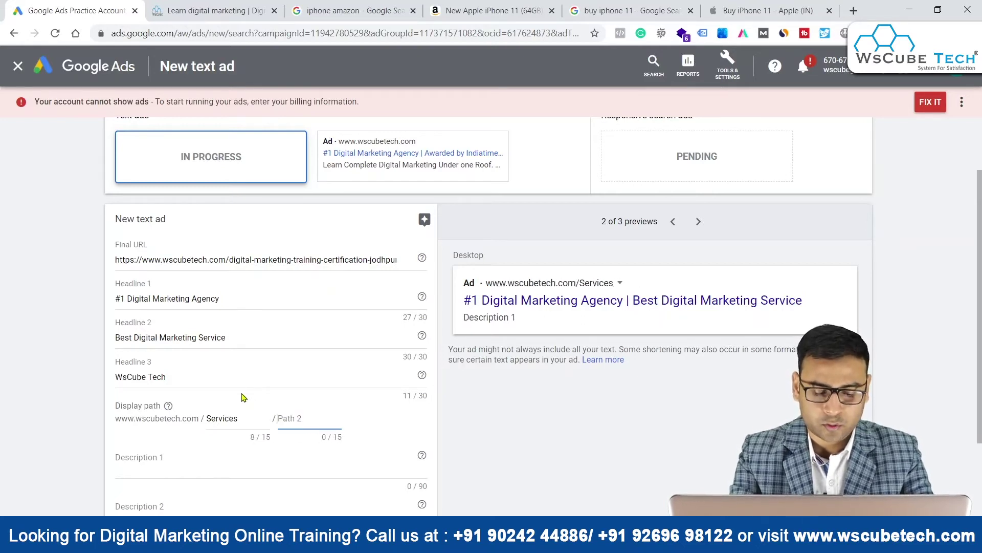
type("PPCSerc")
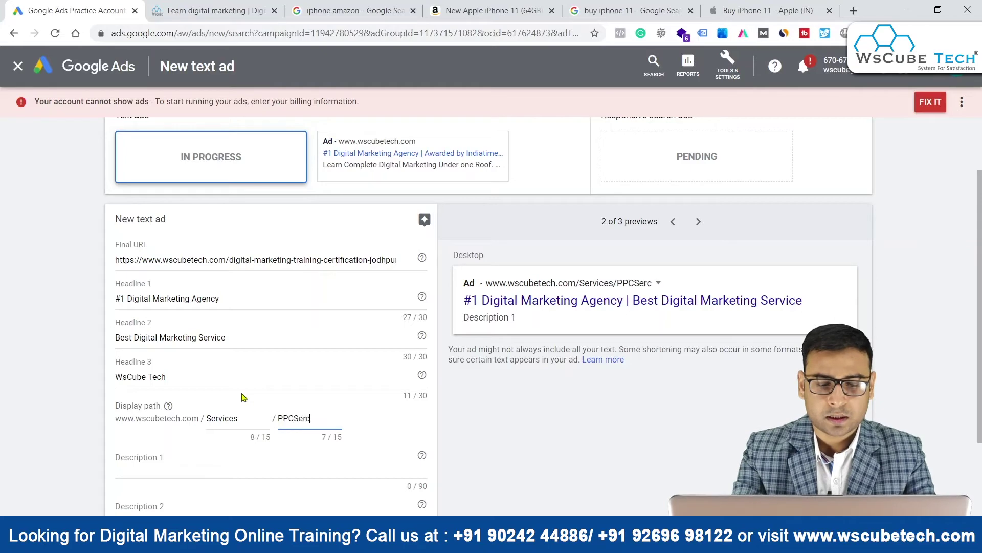
type("ices")
left_click(61, 455)
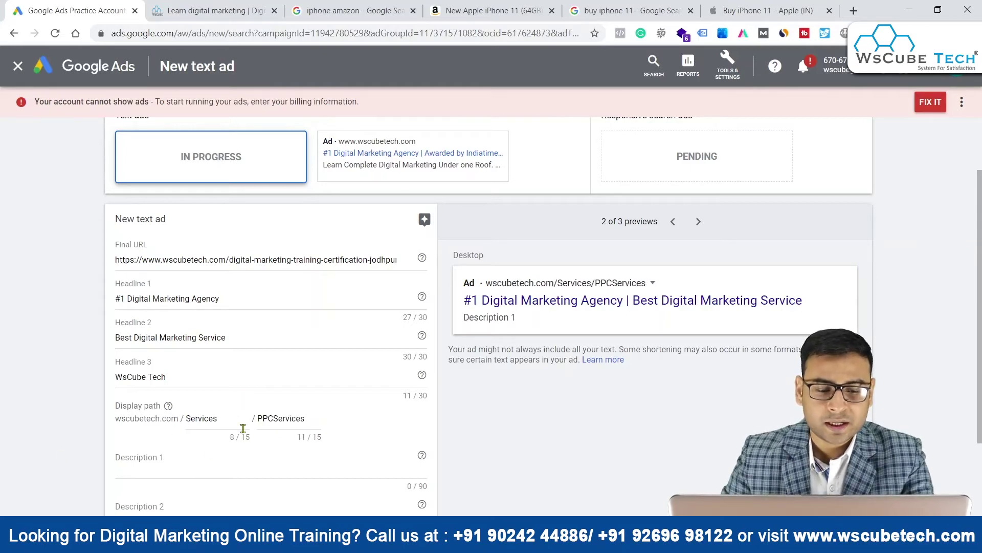